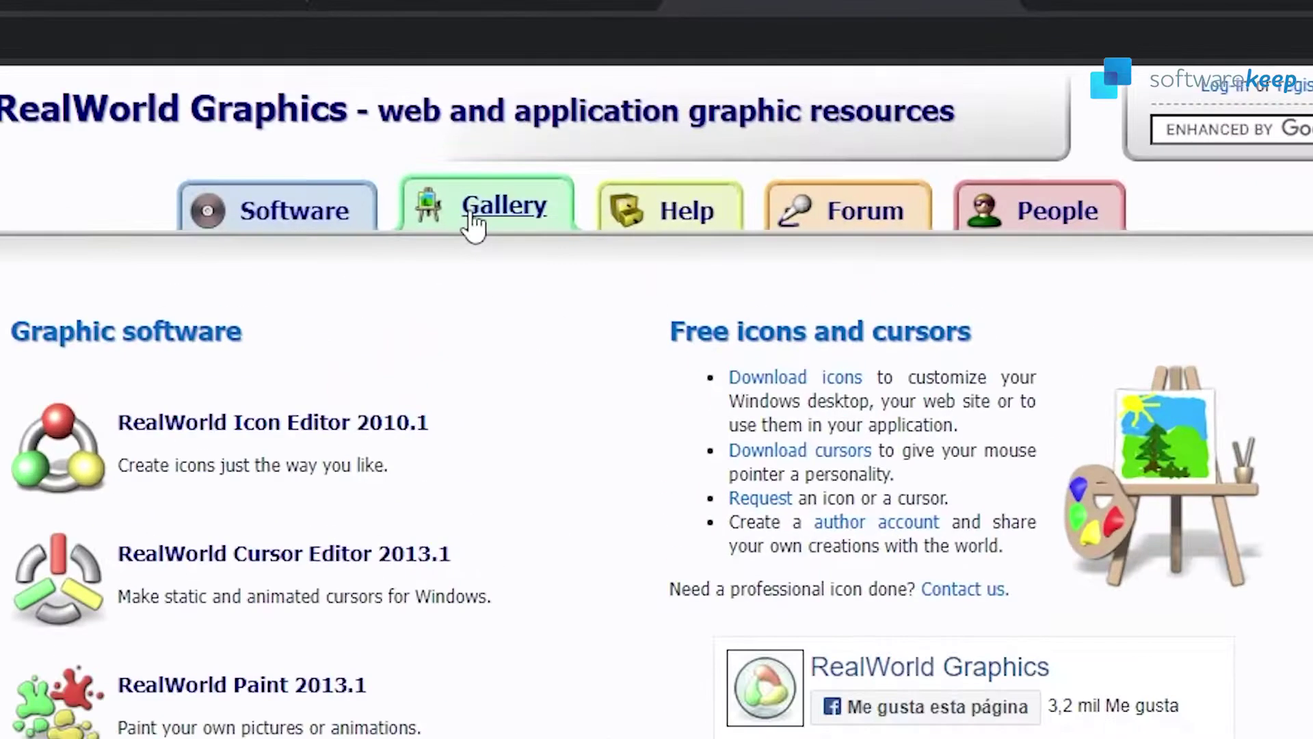
Switch RealWorld Graphics to its Gallery of icon and cursor libraries.
{"action": "left_click", "coordinate": [472, 220]}
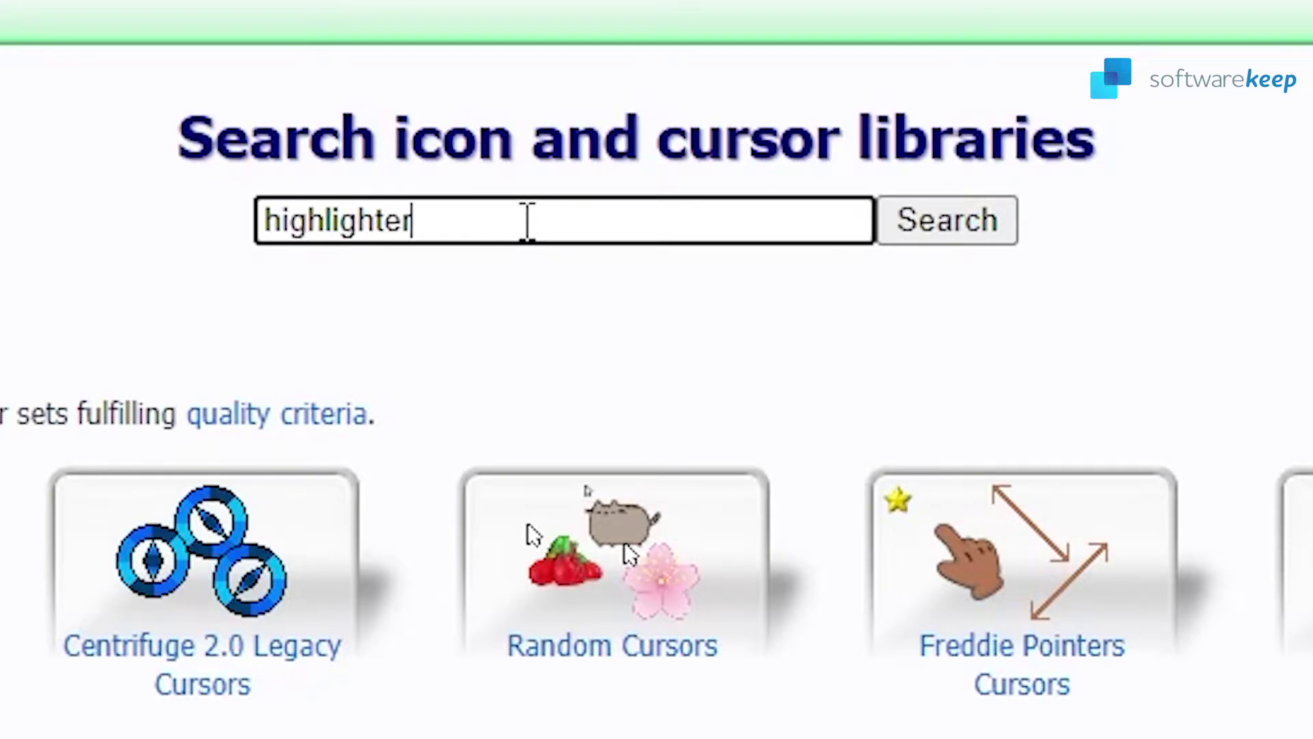
Search for 'highlighter' cursors and sort the eight results by downloads.
{"action": "left_click", "coordinate": [940, 224]}
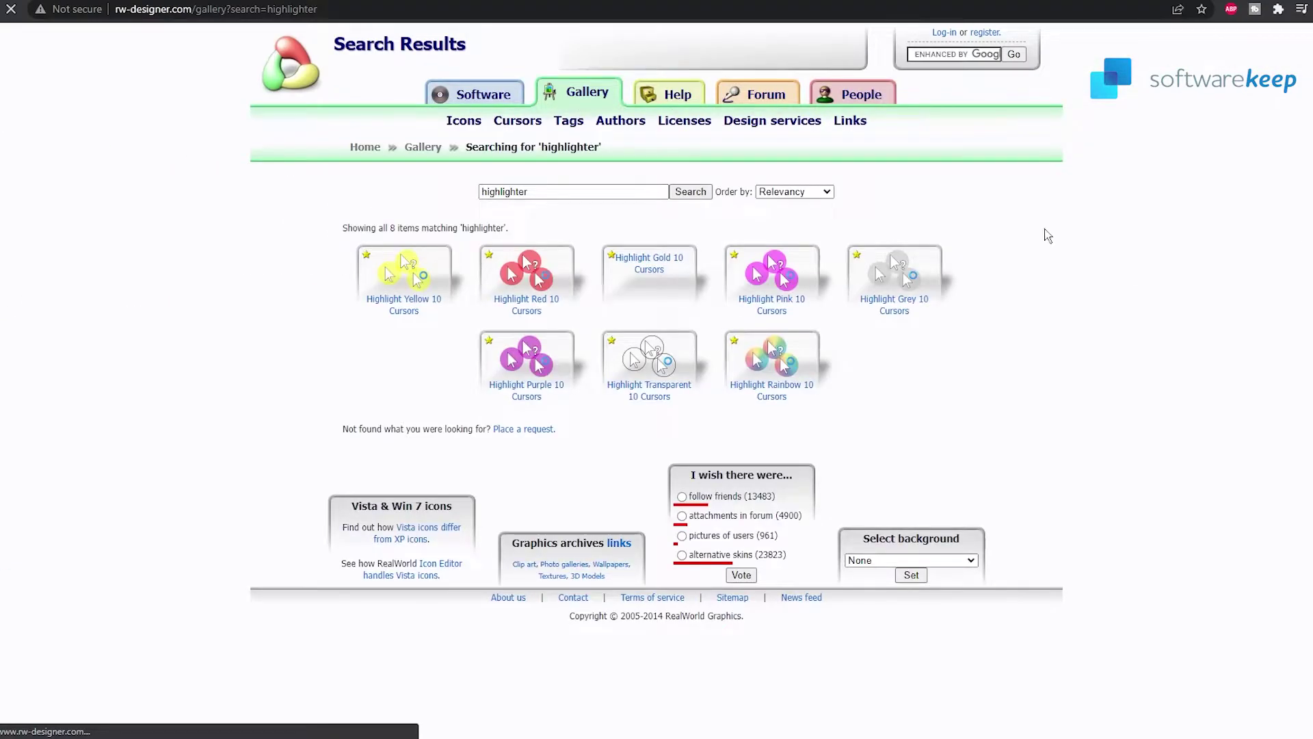
{"action": "left_click", "coordinate": [806, 195]}
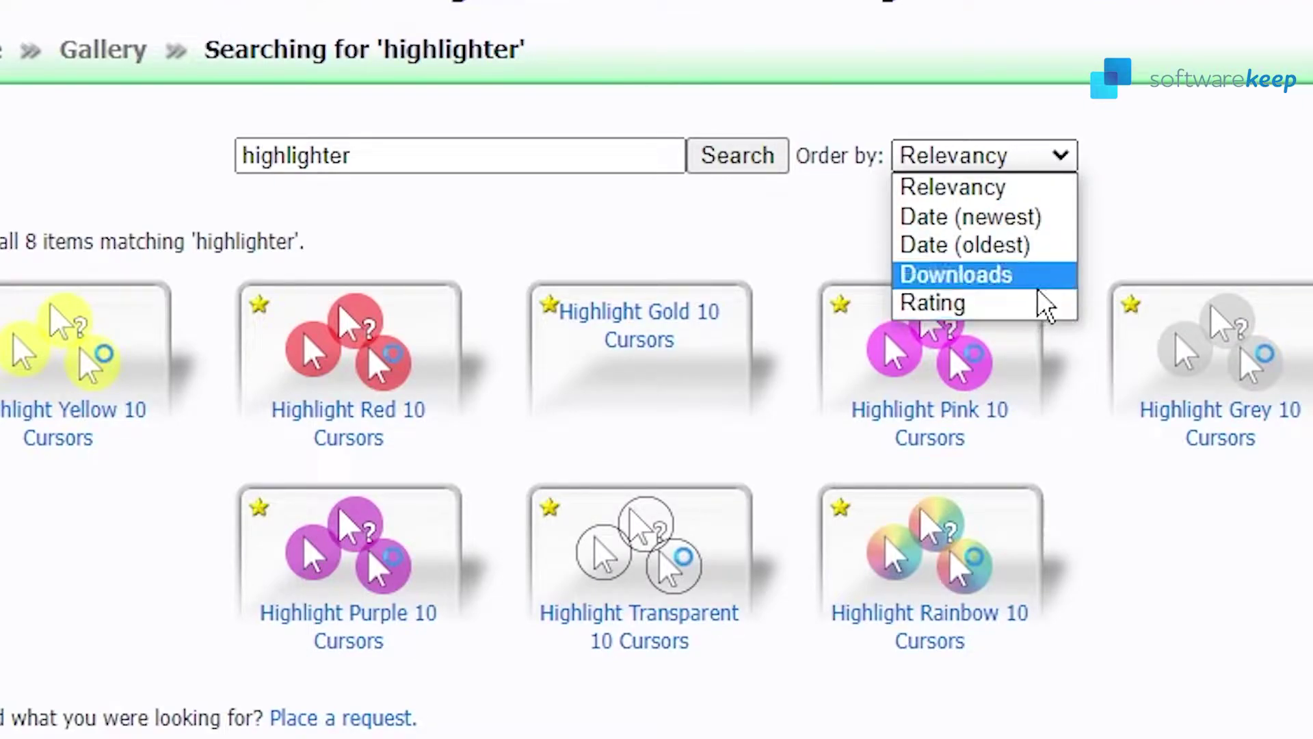
{"action": "left_click", "coordinate": [1048, 286]}
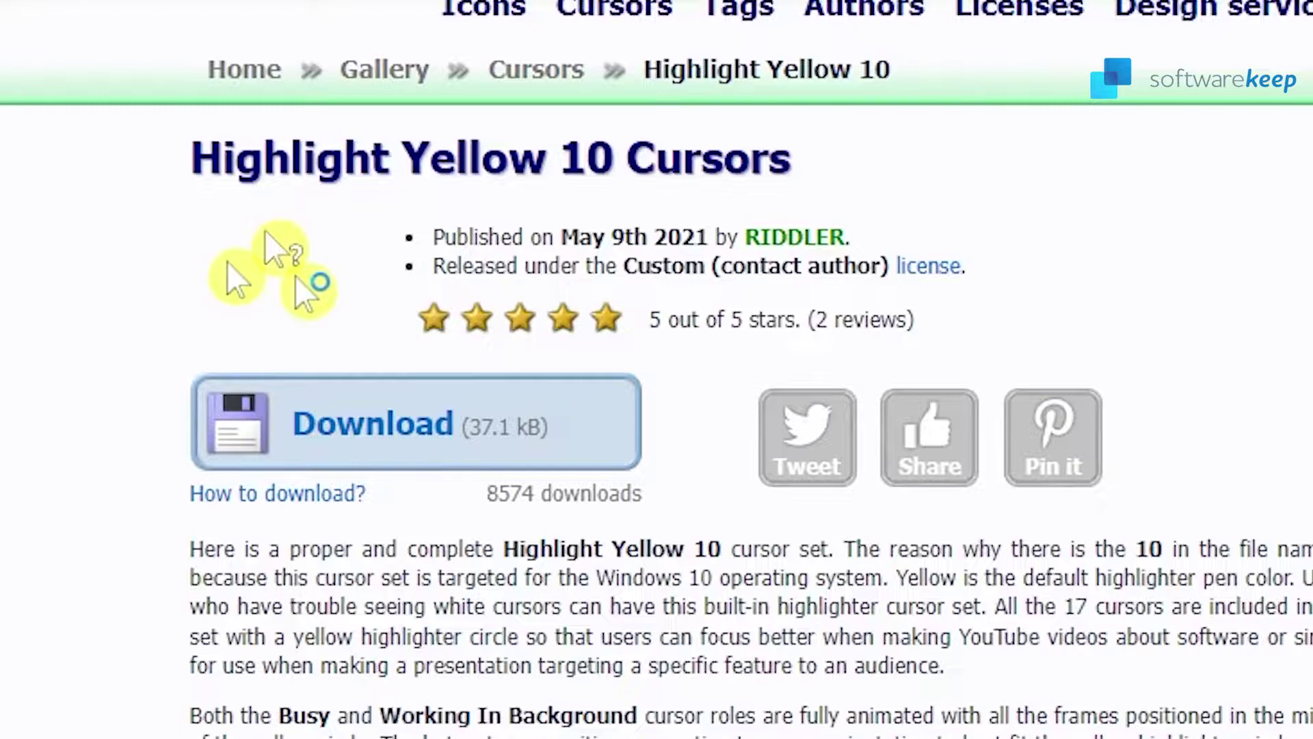
Scroll the Highlight Yellow 10 Cursors set and open the Normal Select.cur page.
{"action": "scroll", "coordinate": [657, 369], "scroll_direction": "down", "scroll_amount": 5}
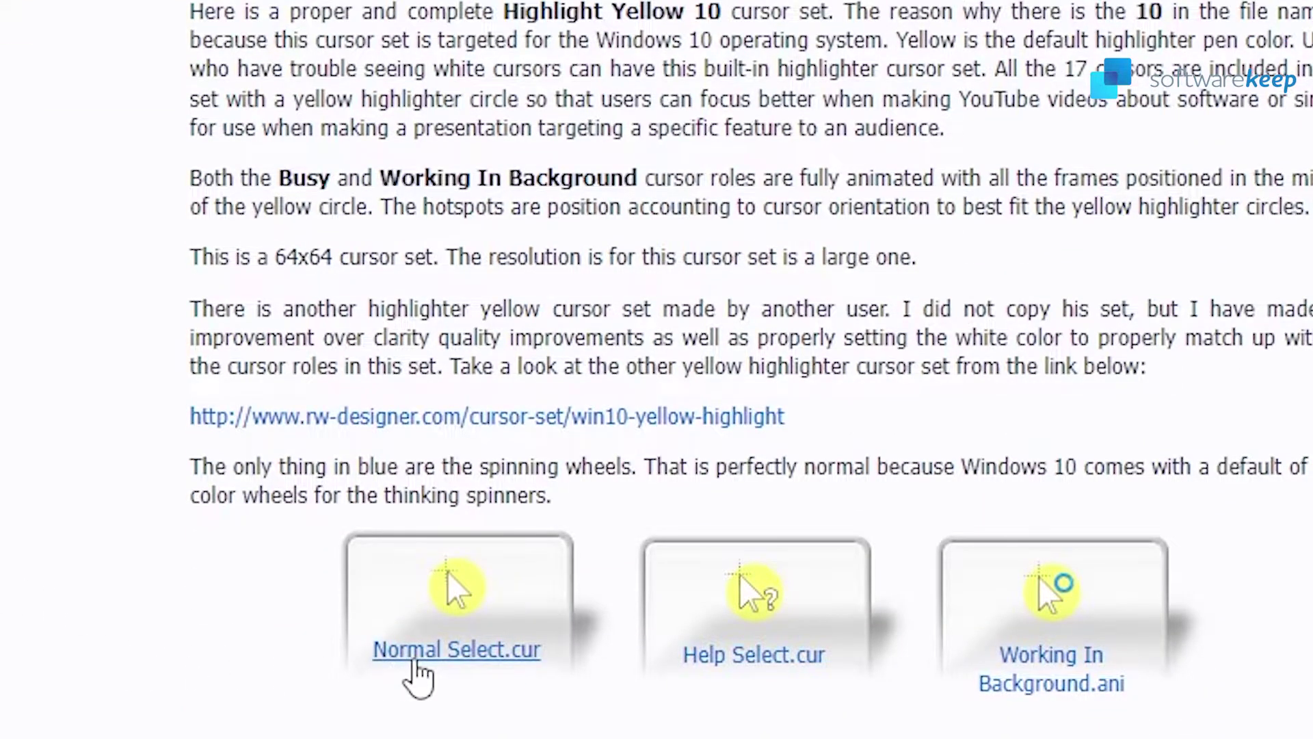
{"action": "left_click", "coordinate": [413, 662]}
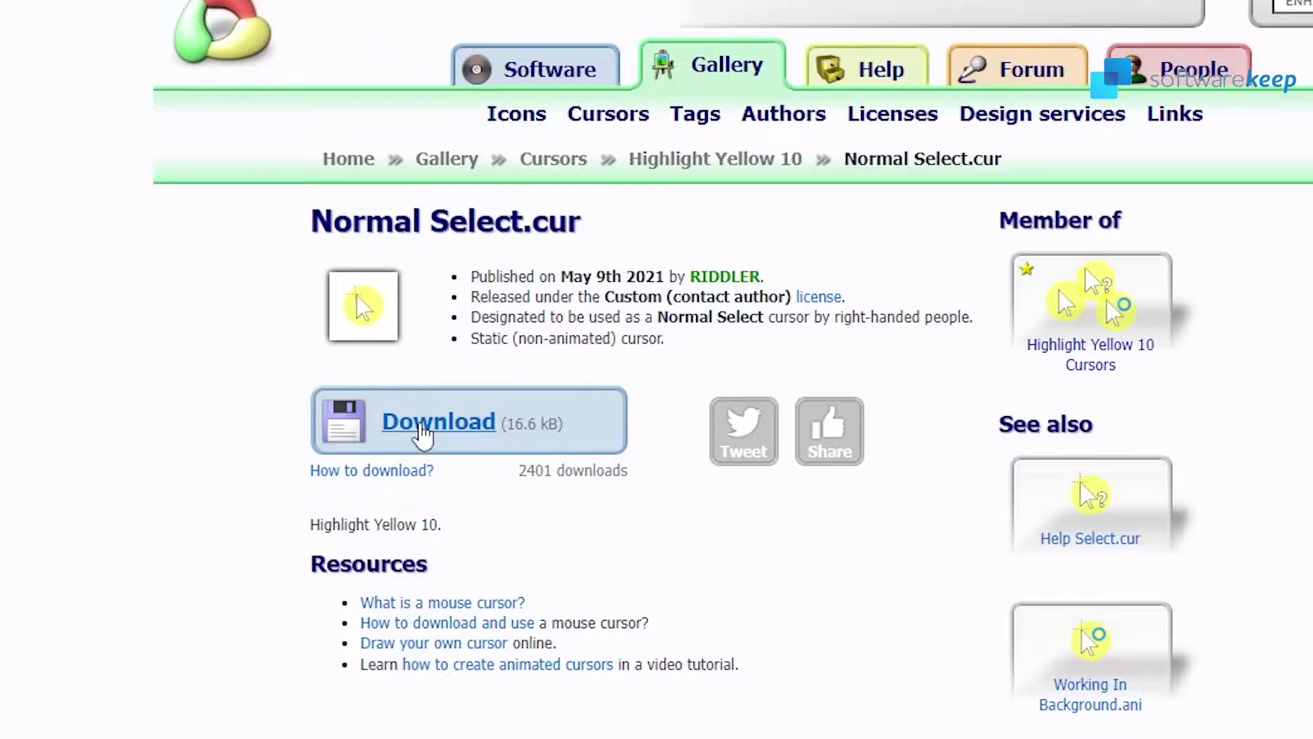
Save Normal Select.cur into a new Downloads\New Cursor folder and show it in its folder.
{"action": "left_click", "coordinate": [422, 432]}
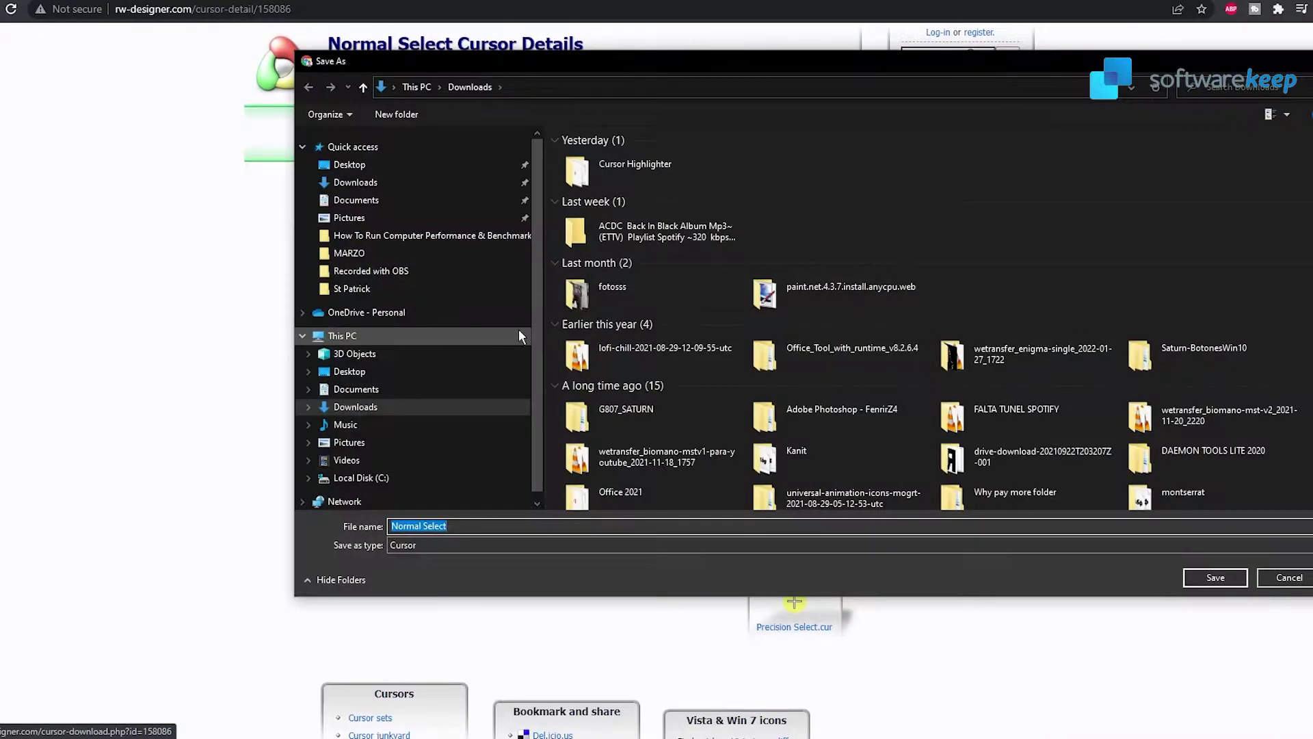
{"action": "left_click", "coordinate": [356, 183]}
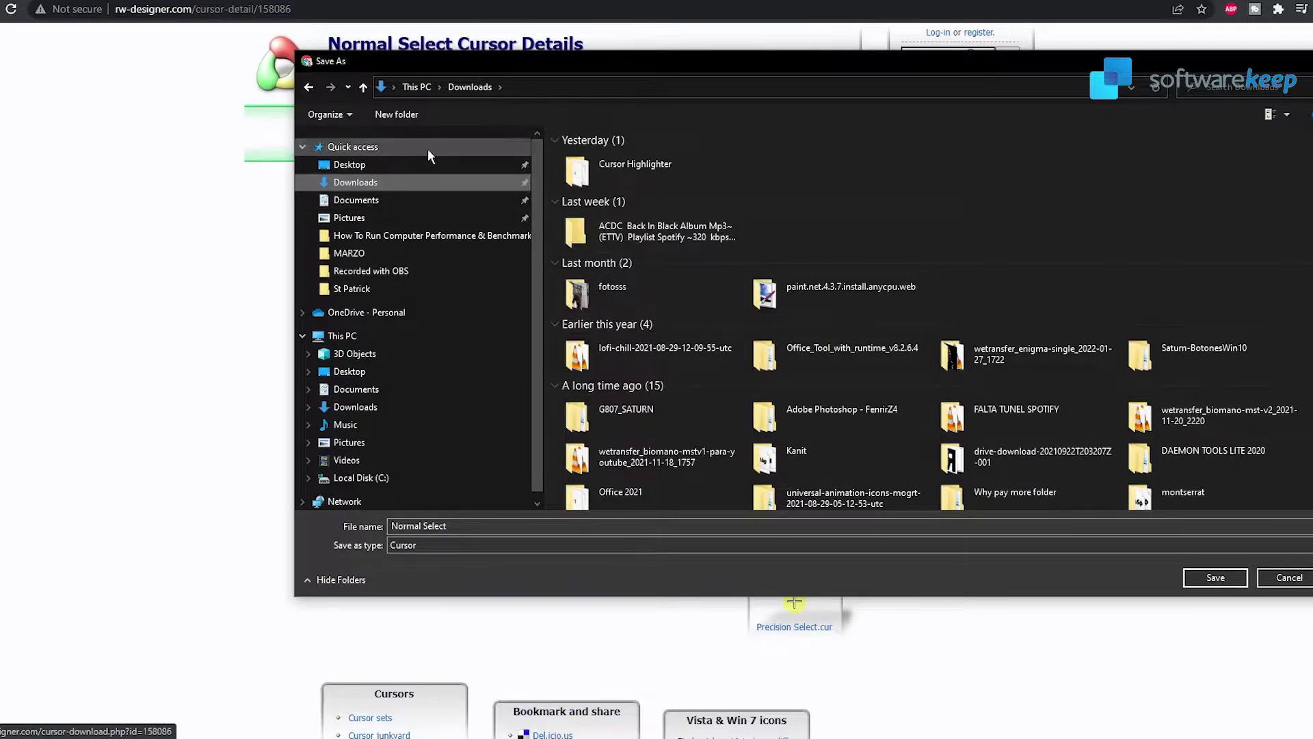
{"action": "right_click", "coordinate": [825, 172]}
{"action": "type", "text": "New Cursor"}
{"action": "key", "text": "Return"}
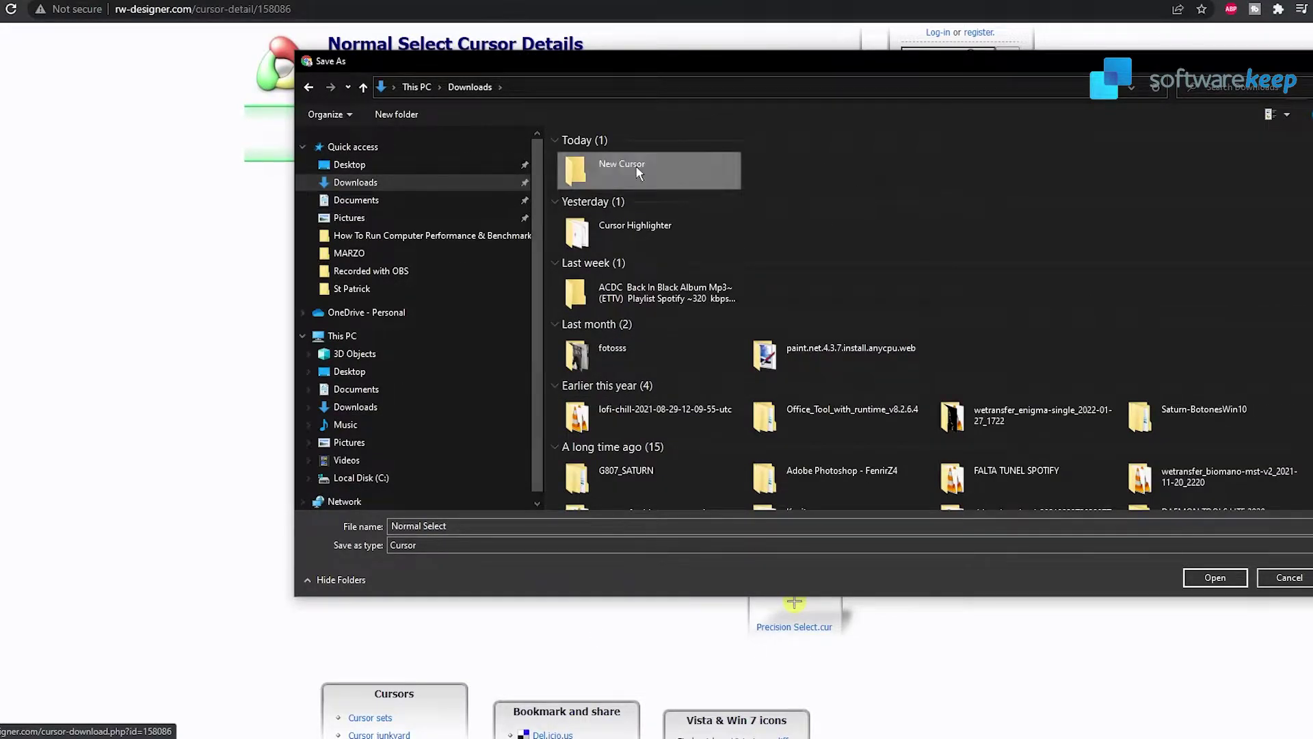
{"action": "key", "text": "Return"}
{"action": "left_click", "coordinate": [1215, 578]}
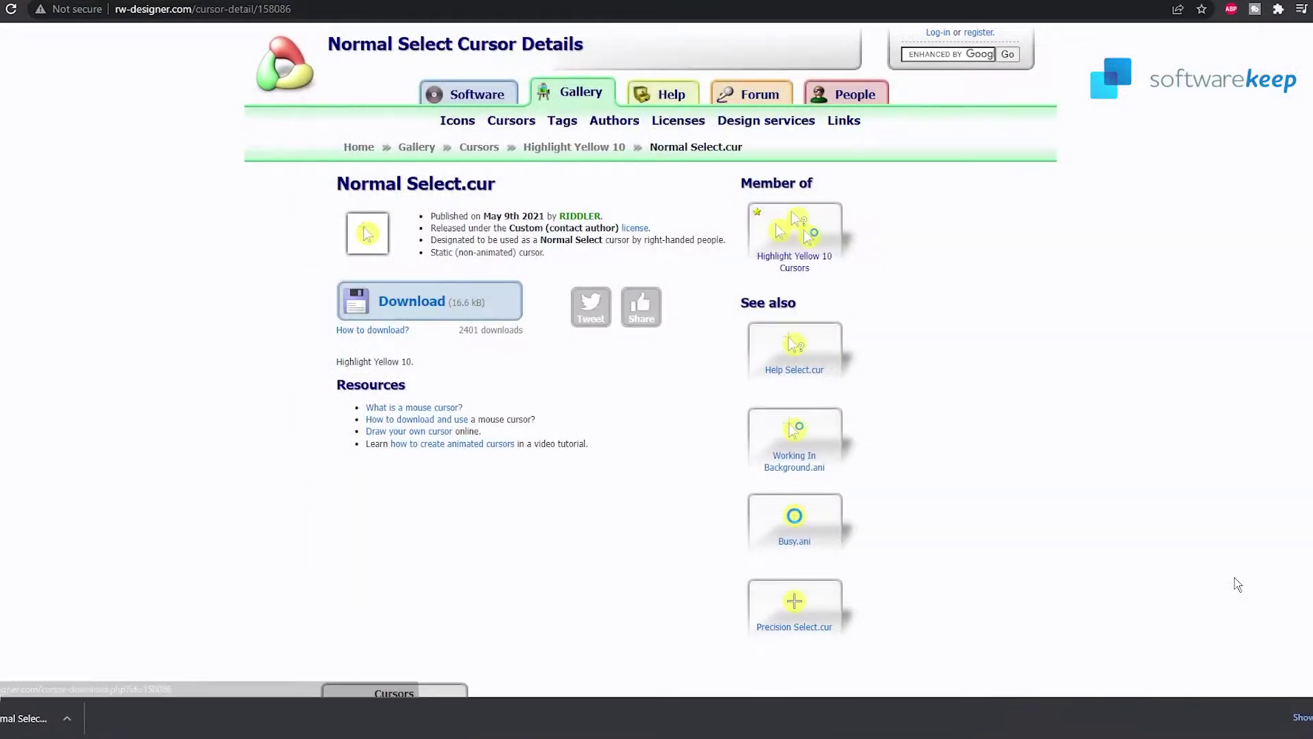
{"action": "left_click", "coordinate": [106, 718]}
{"action": "left_click", "coordinate": [107, 720]}
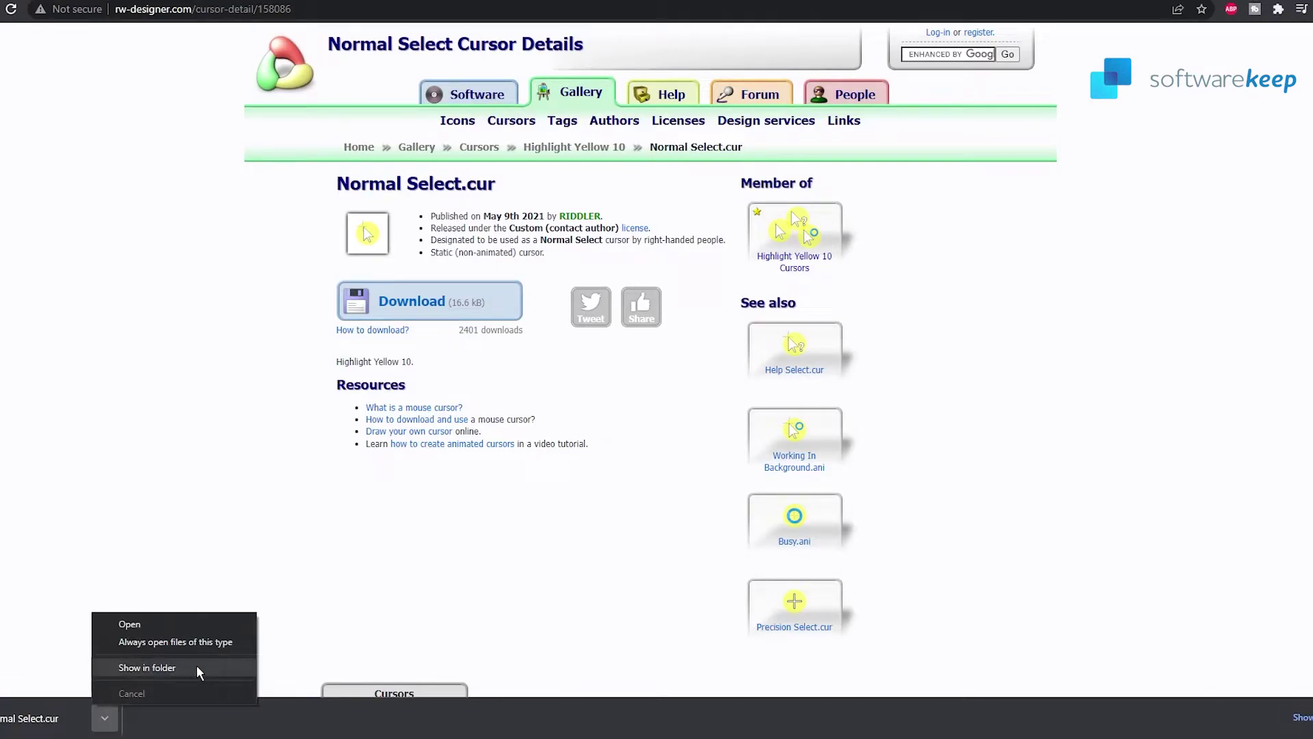
{"action": "left_click", "coordinate": [197, 667]}
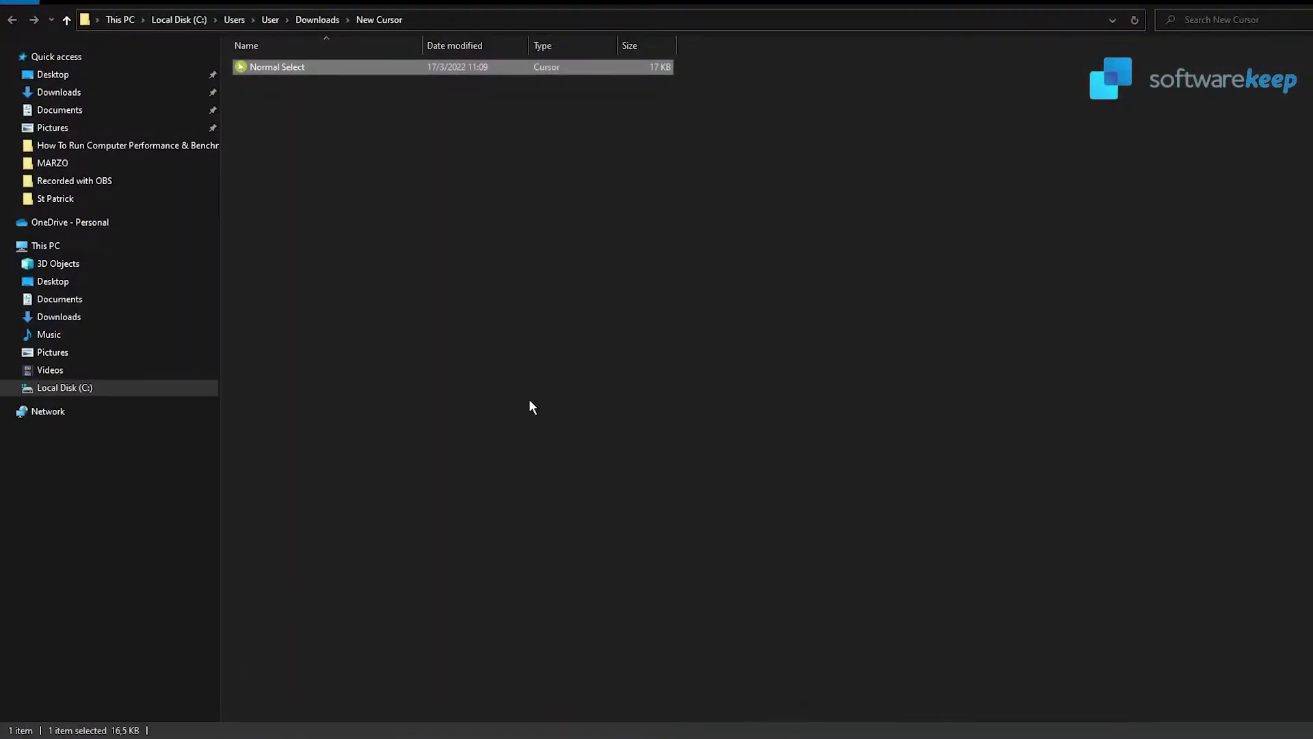
{"action": "left_click", "coordinate": [338, 63]}
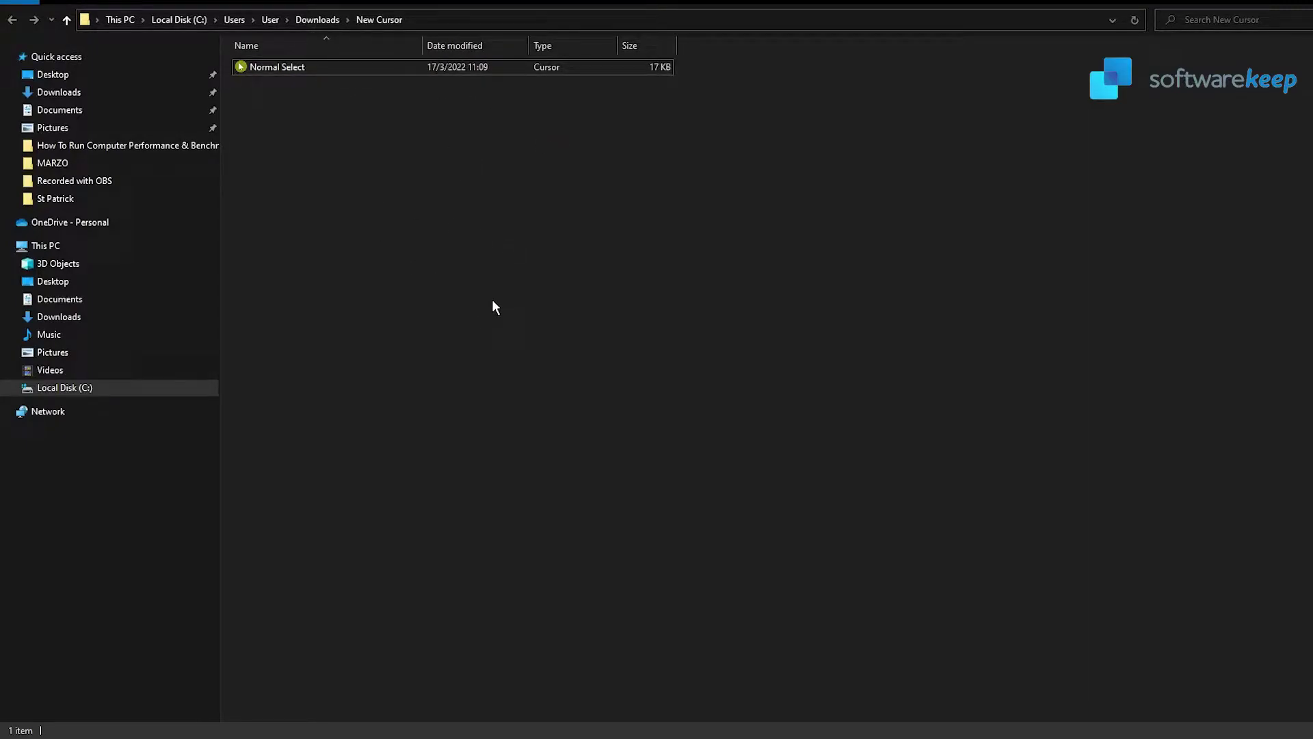
Search Windows Settings for mouse and open Additional mouse options from the Mouse page.
{"action": "key", "text": "super+i"}
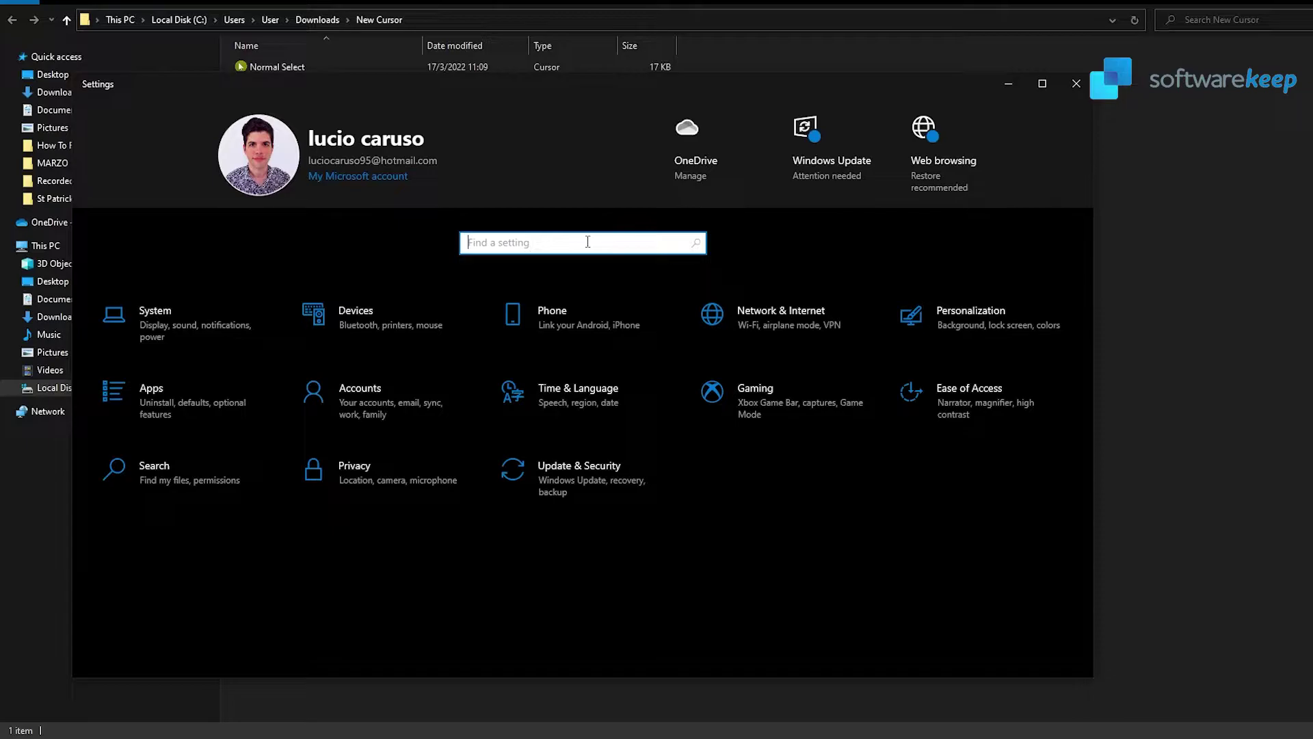
{"action": "type", "text": "mouse"}
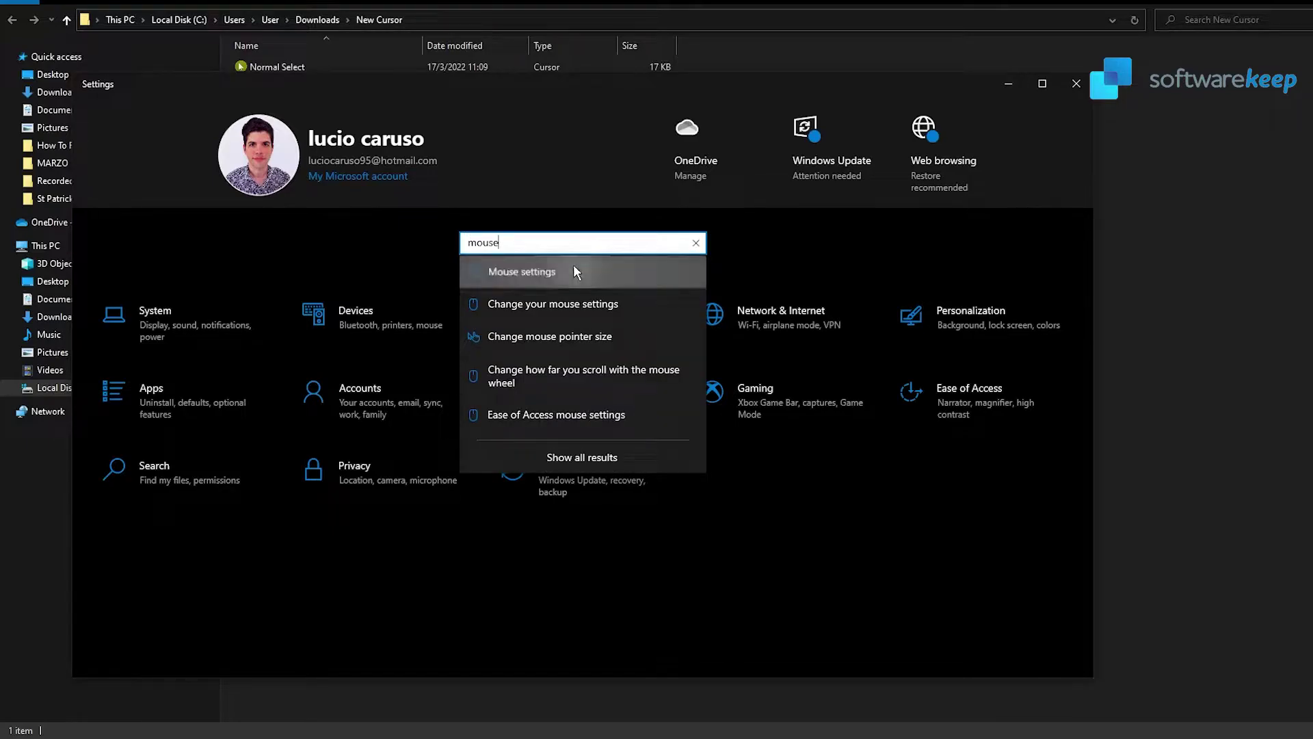
{"action": "left_click", "coordinate": [574, 271]}
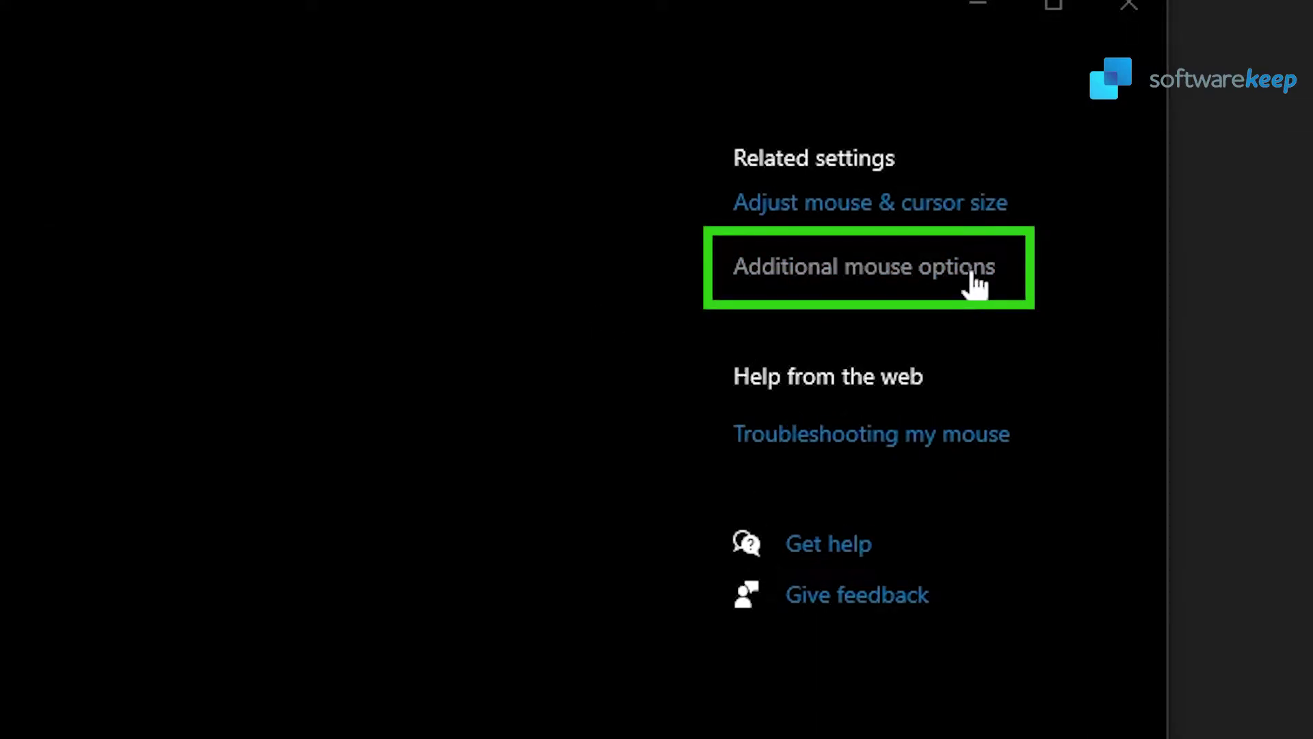
{"action": "left_click", "coordinate": [976, 285]}
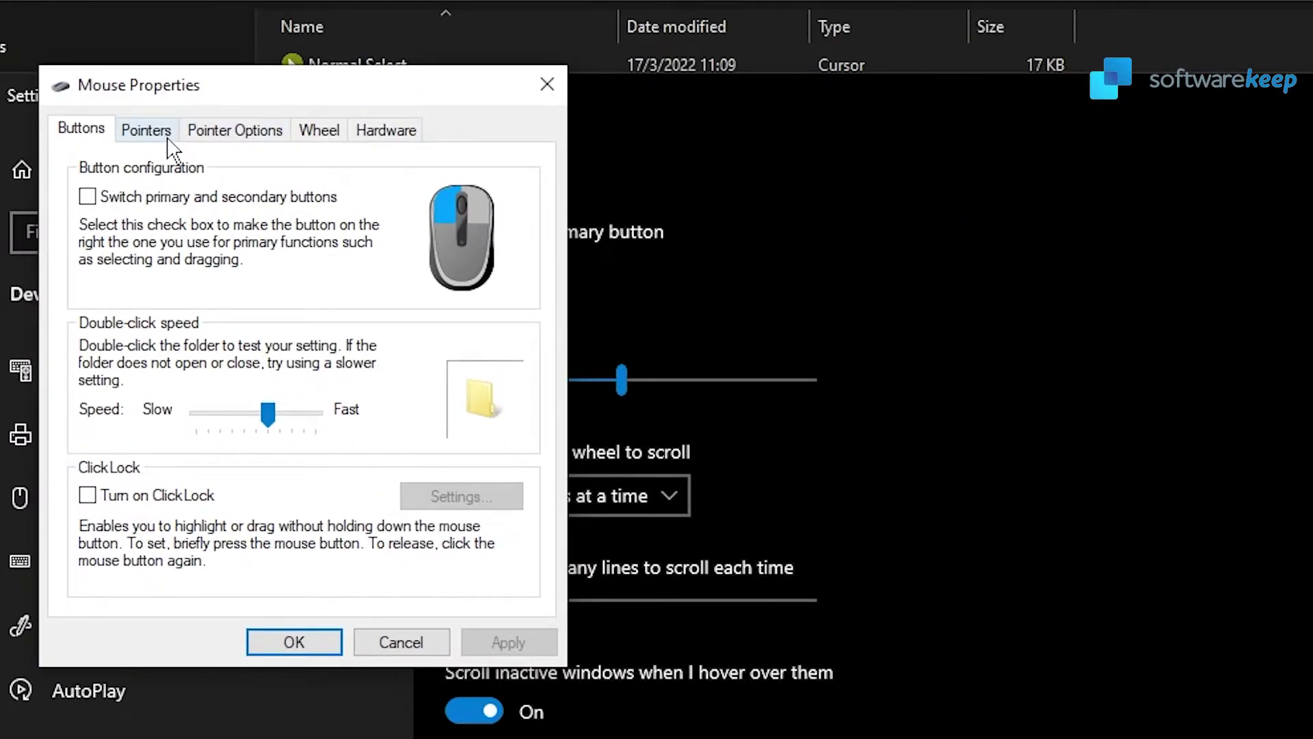
Set the Normal Select pointer to Downloads\New Cursor\Normal Select.cur on the Pointers tab.
{"action": "left_click", "coordinate": [169, 145]}
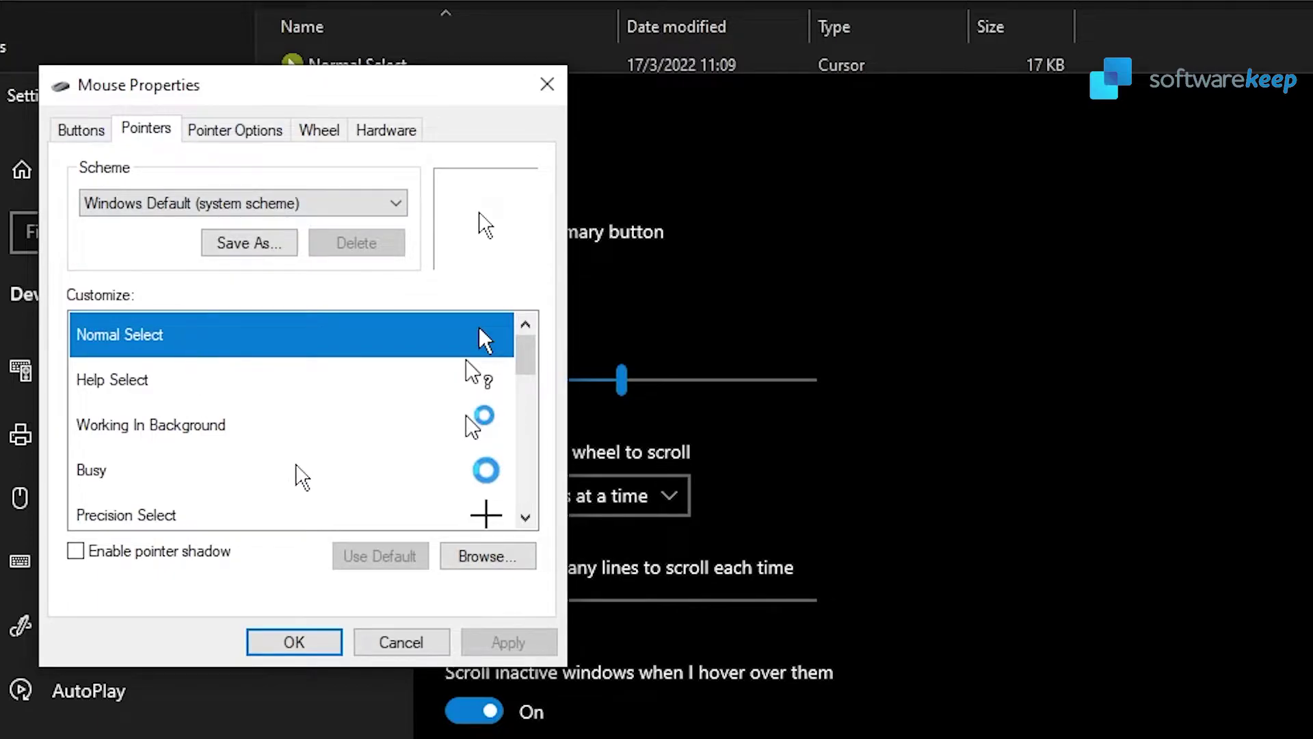
{"action": "left_click", "coordinate": [478, 554]}
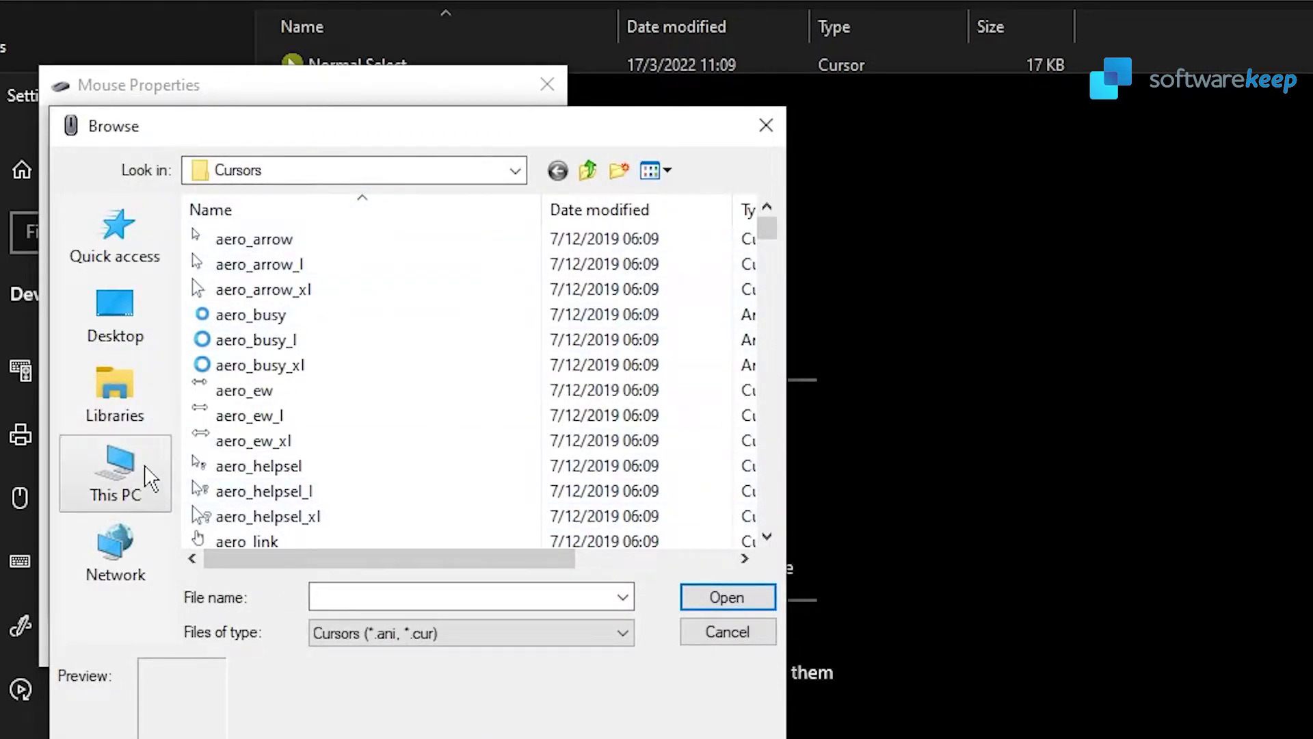
{"action": "left_click", "coordinate": [130, 251]}
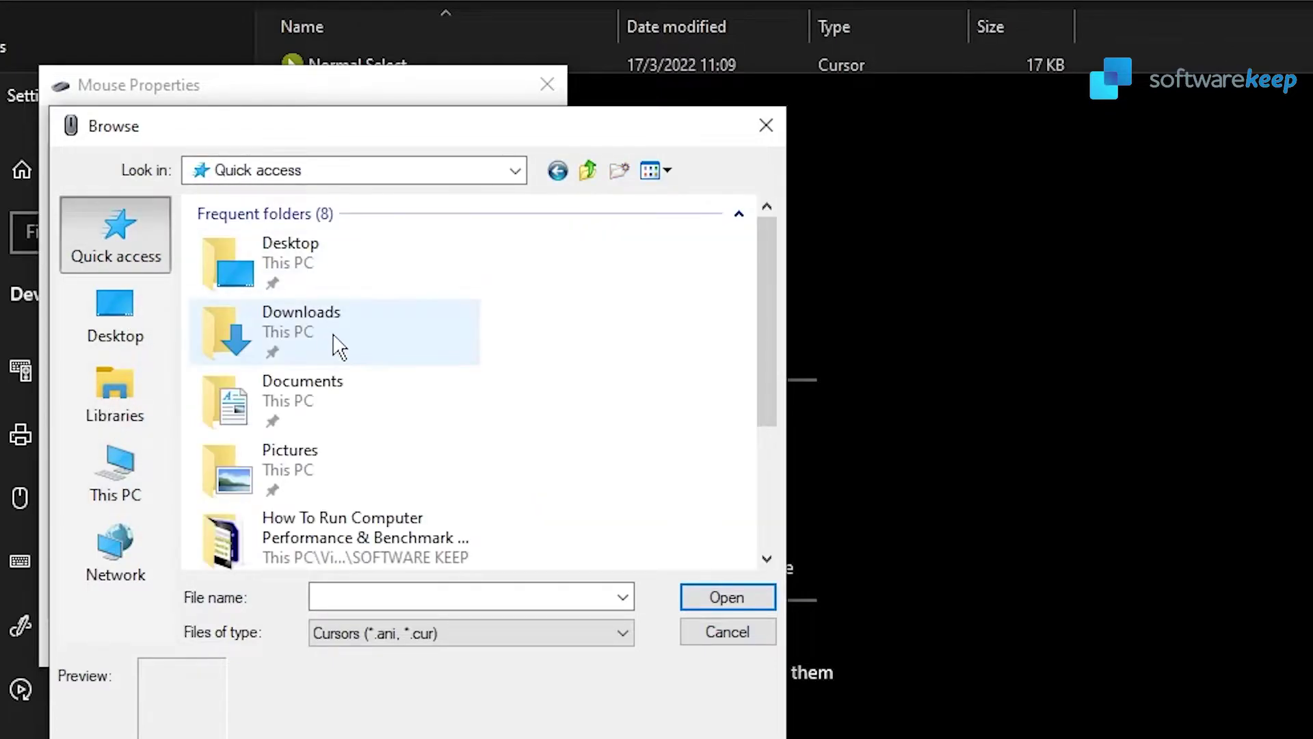
{"action": "double_click", "coordinate": [334, 343]}
{"action": "double_click", "coordinate": [288, 270]}
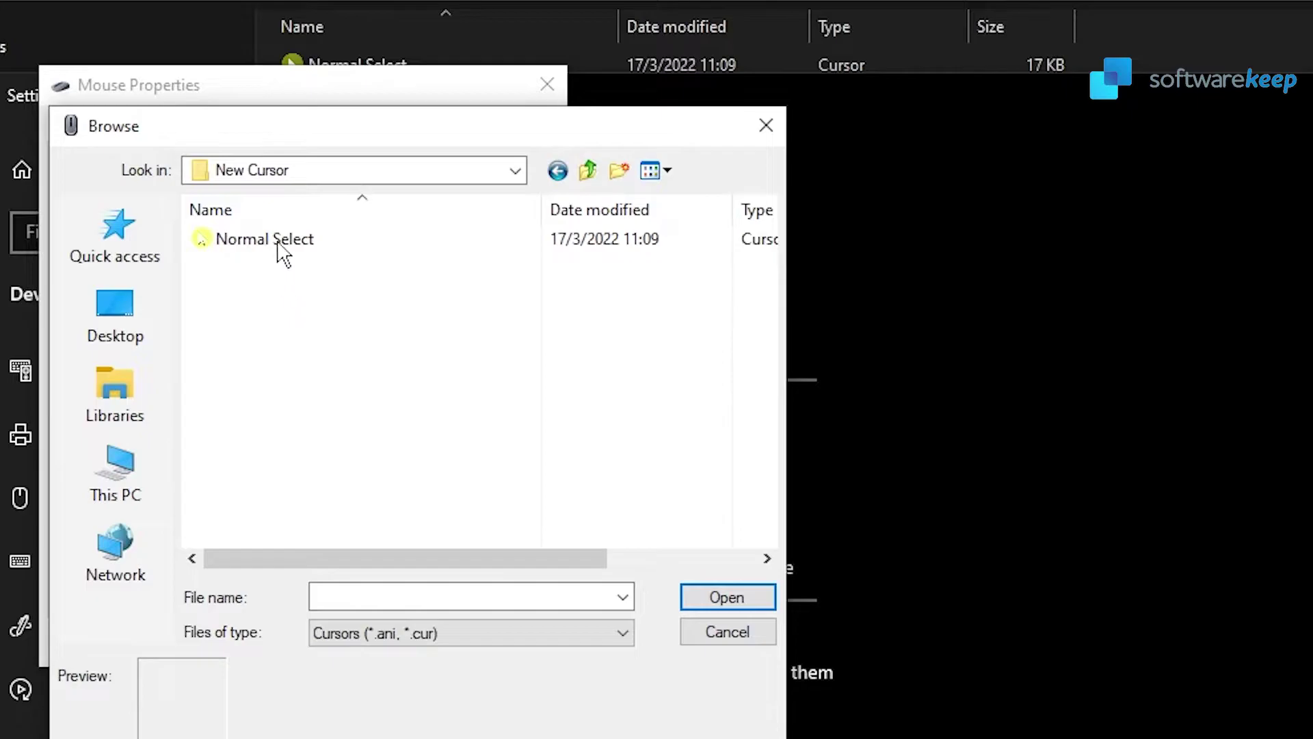
{"action": "left_click", "coordinate": [280, 246]}
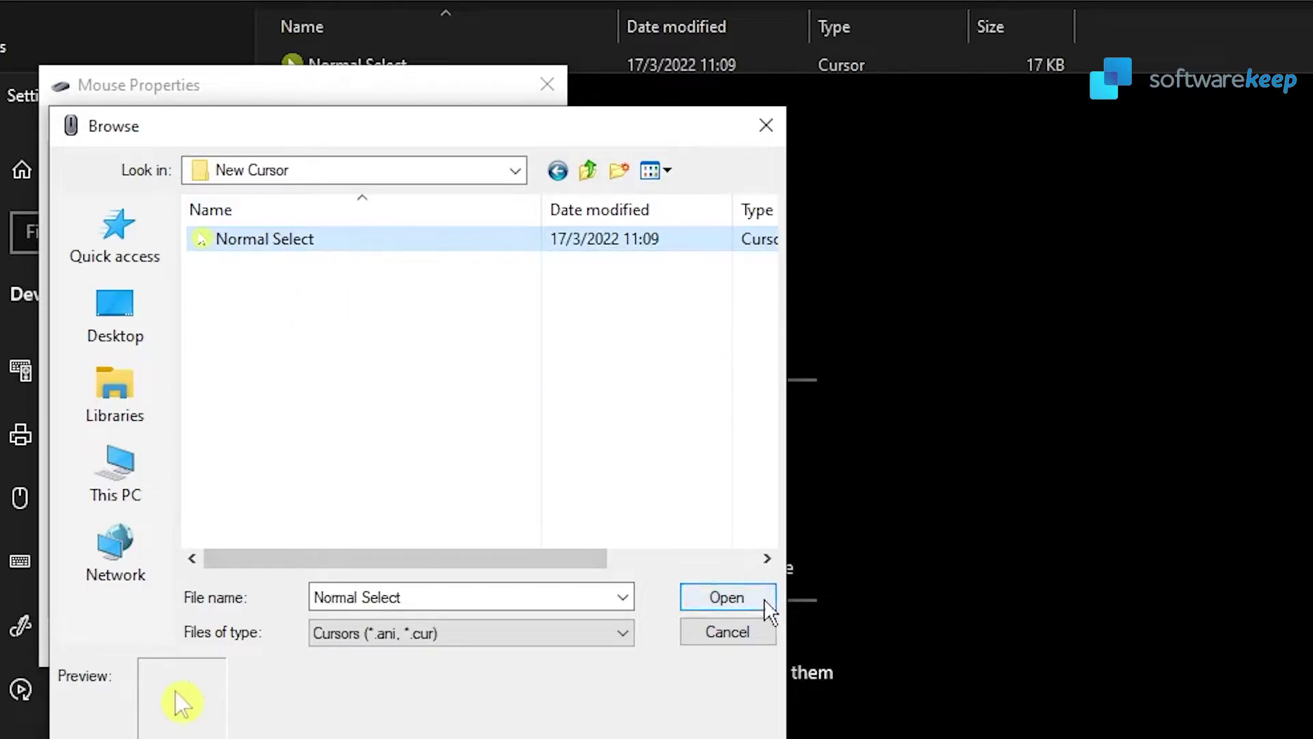
{"action": "left_click", "coordinate": [727, 598]}
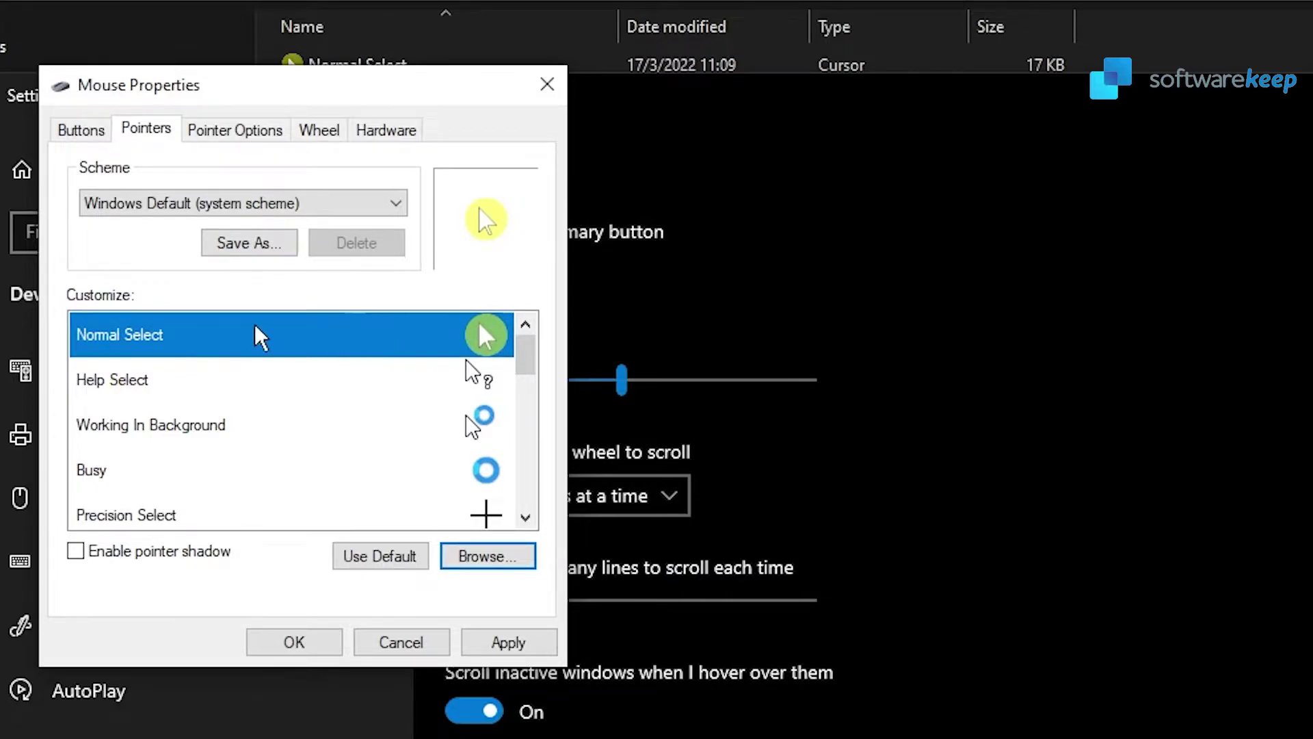
Save the pointers as the scheme 'highlighter' and apply it.
{"action": "left_click", "coordinate": [251, 255]}
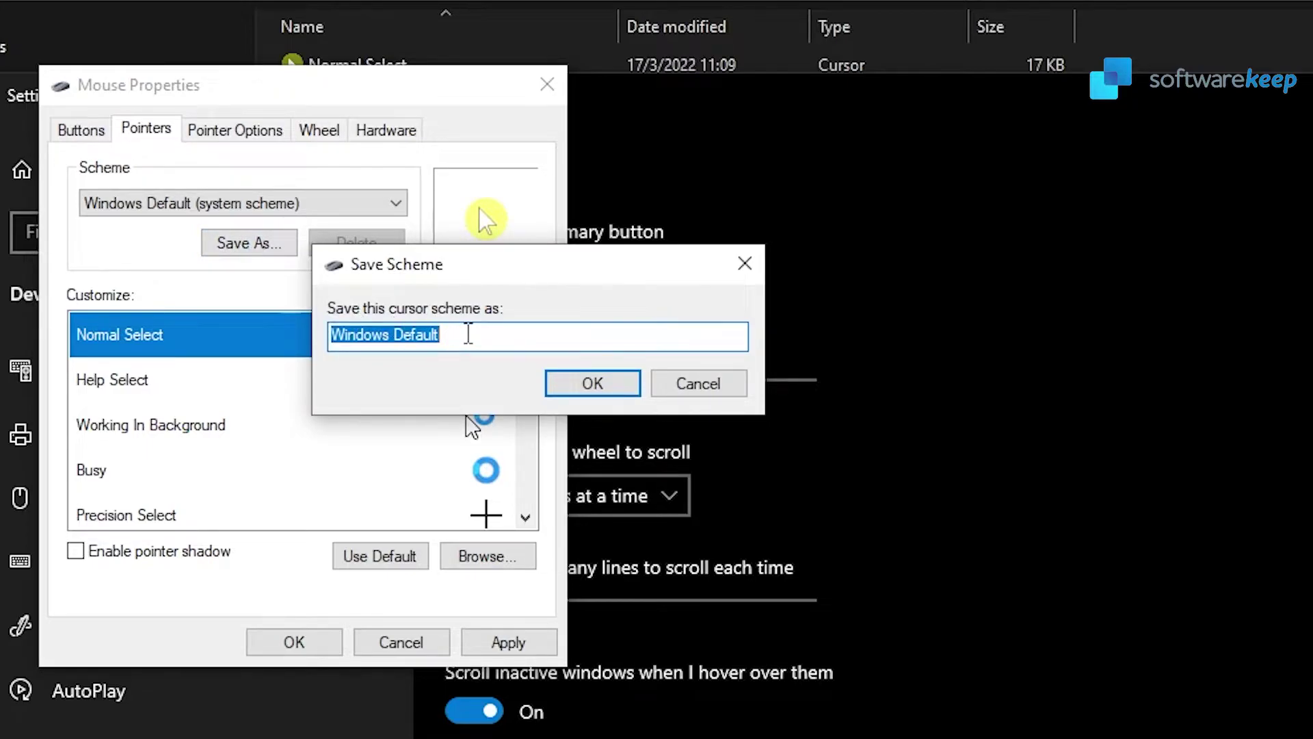
{"action": "type", "text": "hlighter"}
{"action": "key", "text": "Return"}
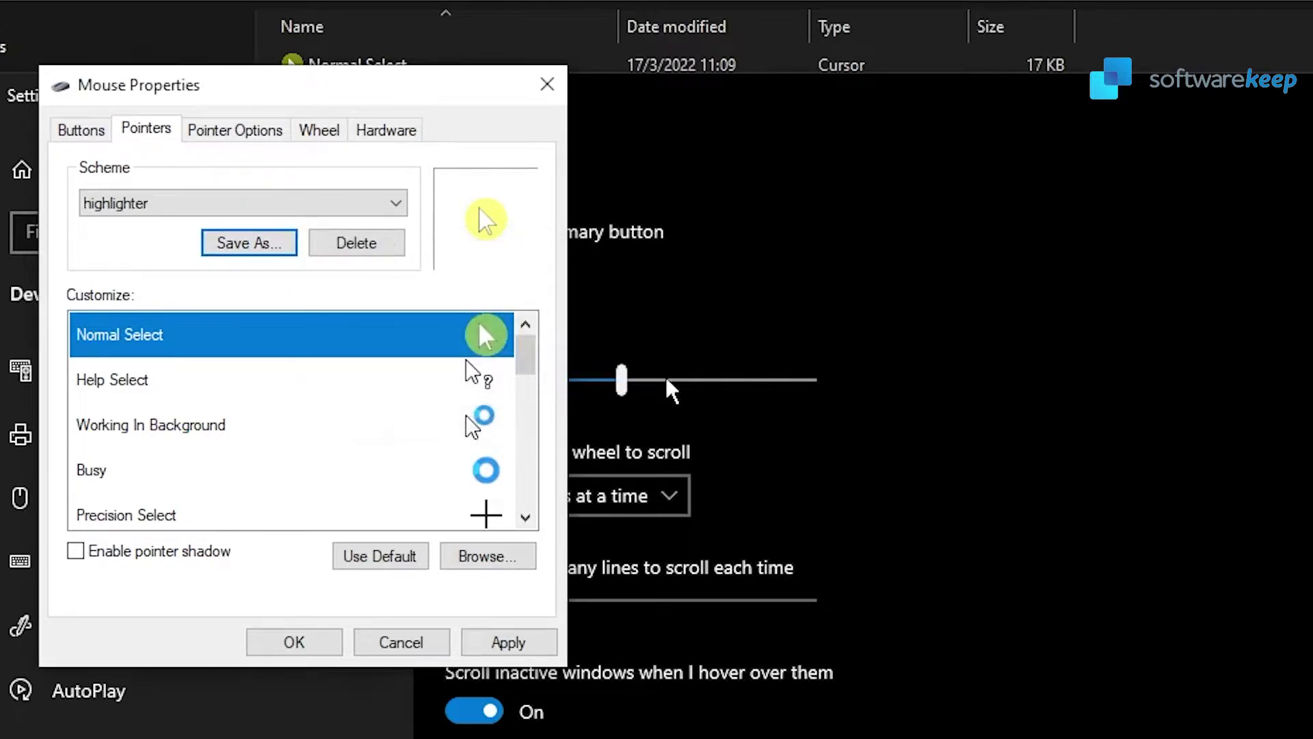
{"action": "left_click", "coordinate": [531, 644]}
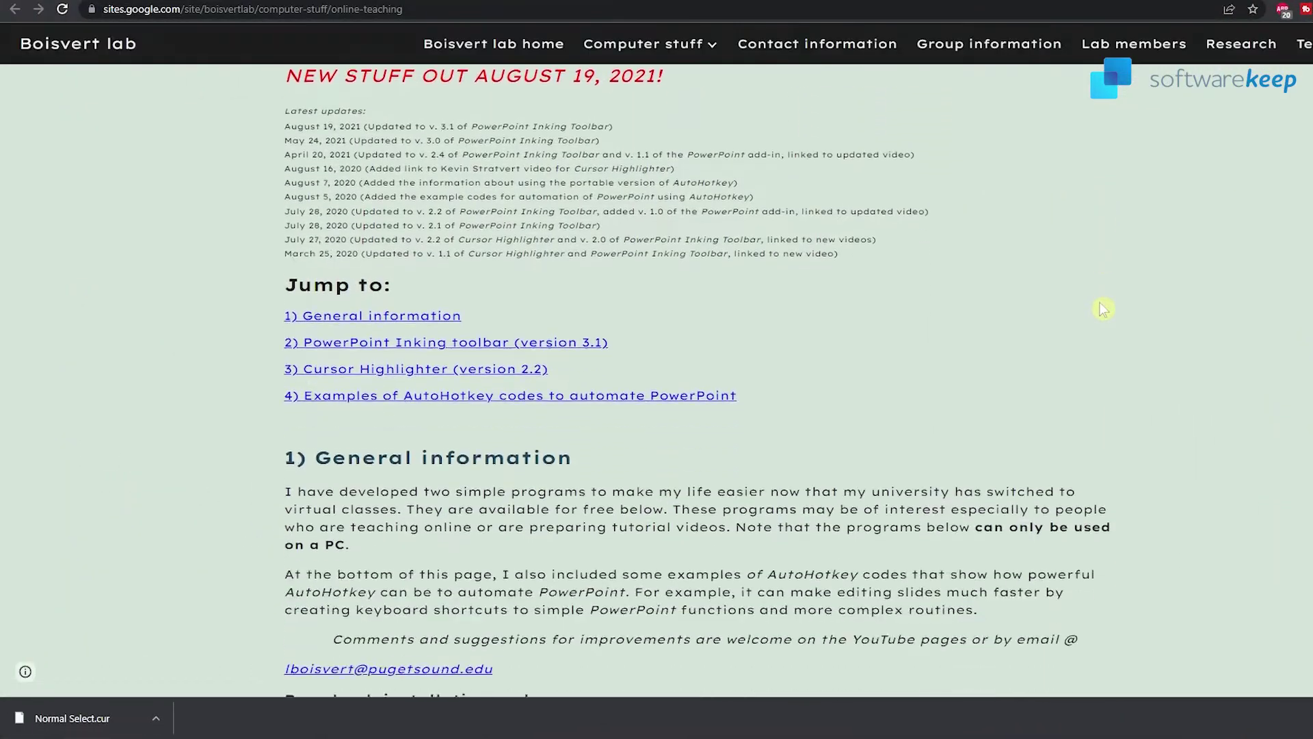
Scroll the Boisvert lab page to the Cursor Highlighter 2.2 section and its AutoHotkey note.
{"action": "scroll", "coordinate": [1103, 309], "scroll_direction": "down", "scroll_amount": 4}
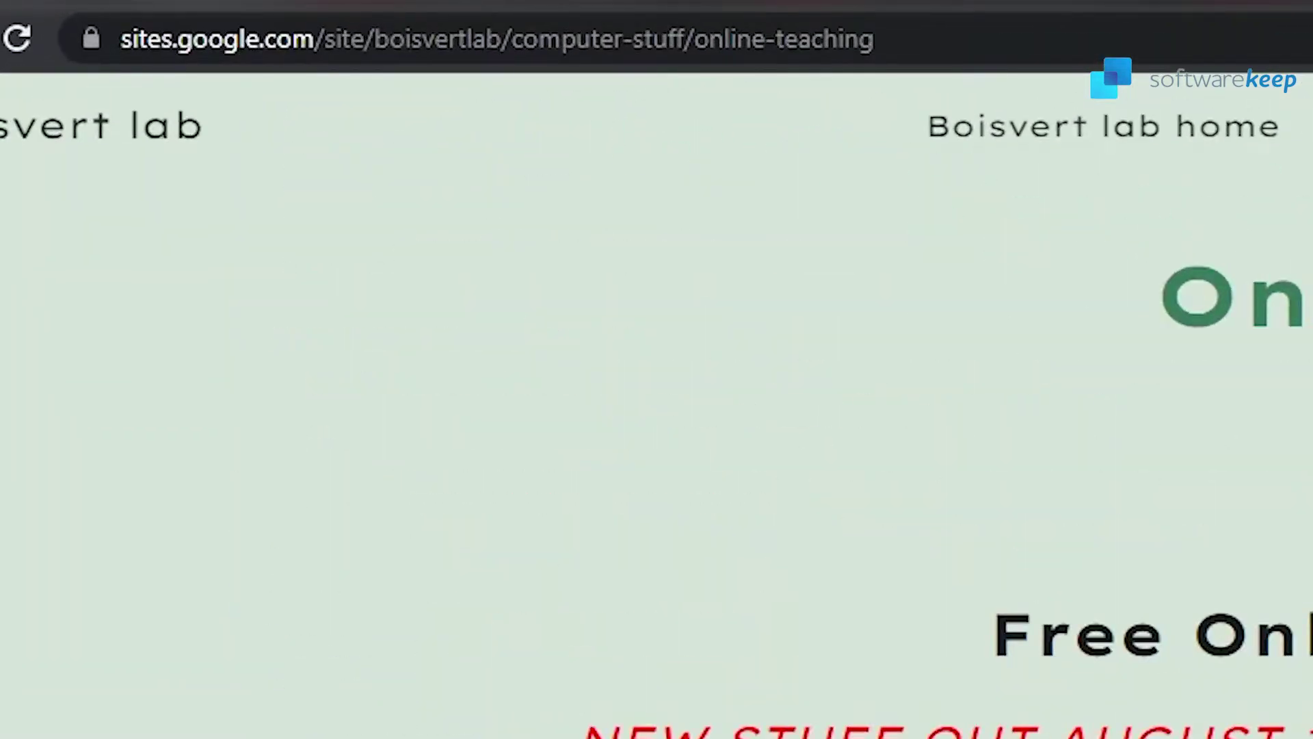
{"action": "scroll", "coordinate": [1102, 309], "scroll_direction": "down", "scroll_amount": 3}
{"action": "scroll", "coordinate": [1097, 308], "scroll_direction": "down", "scroll_amount": 3}
{"action": "scroll", "coordinate": [1097, 308], "scroll_direction": "down", "scroll_amount": 4}
{"action": "scroll", "coordinate": [1103, 309], "scroll_direction": "down", "scroll_amount": 5}
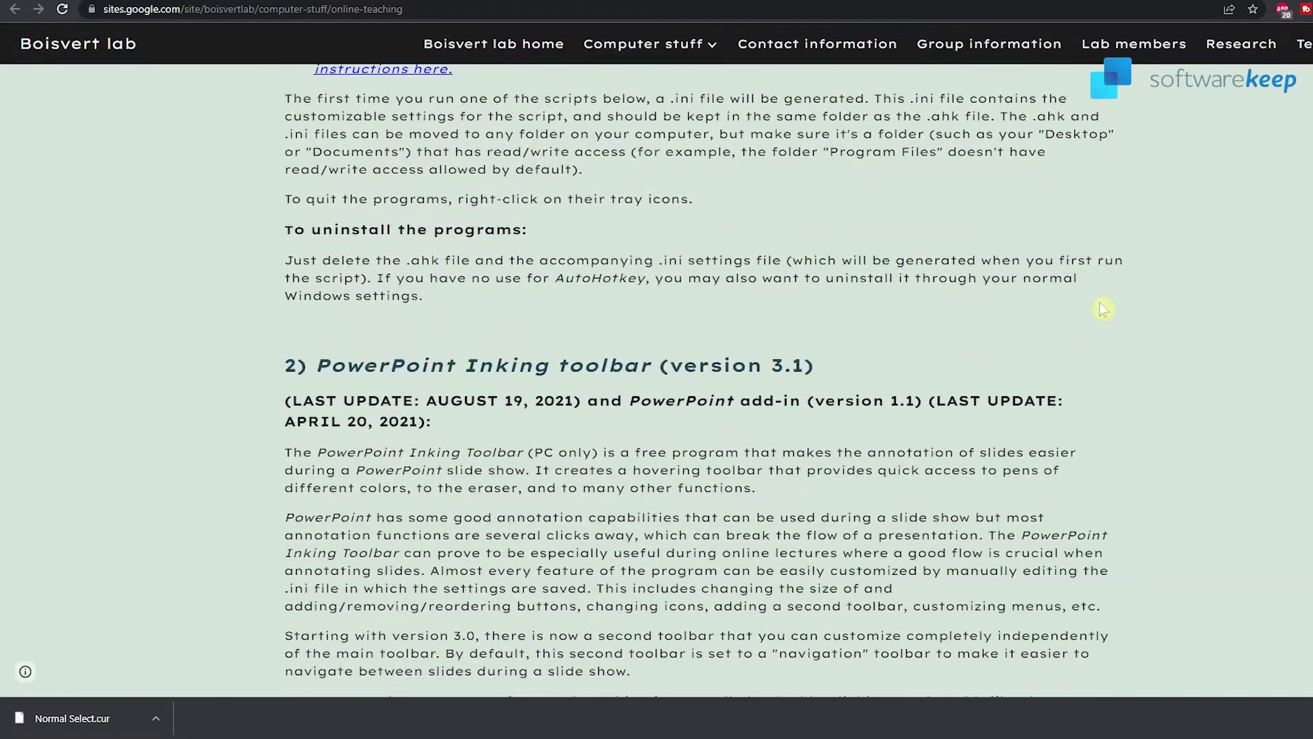
{"action": "scroll", "coordinate": [1103, 309], "scroll_direction": "down", "scroll_amount": 3}
{"action": "scroll", "coordinate": [1103, 309], "scroll_direction": "down", "scroll_amount": 6}
{"action": "scroll", "coordinate": [1103, 310], "scroll_direction": "down", "scroll_amount": 5}
{"action": "scroll", "coordinate": [1103, 309], "scroll_direction": "down", "scroll_amount": 4}
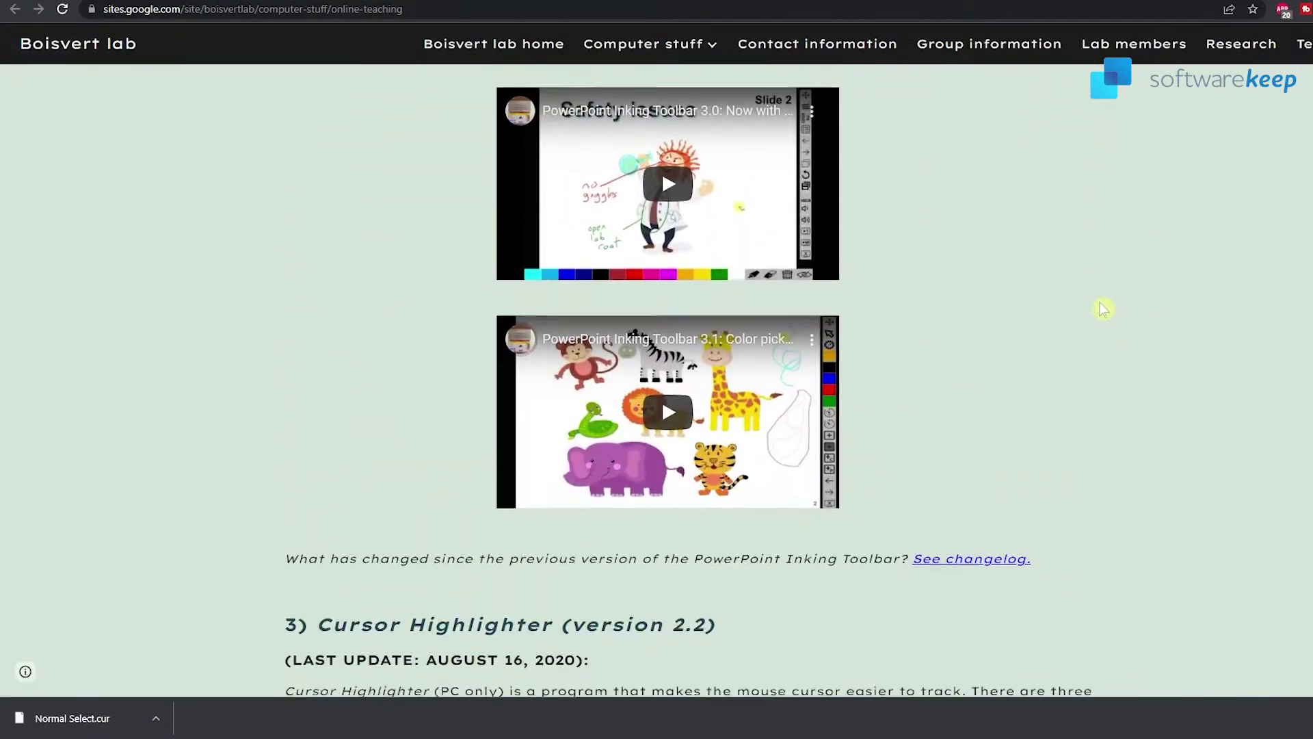
{"action": "scroll", "coordinate": [1103, 309], "scroll_direction": "down", "scroll_amount": 5}
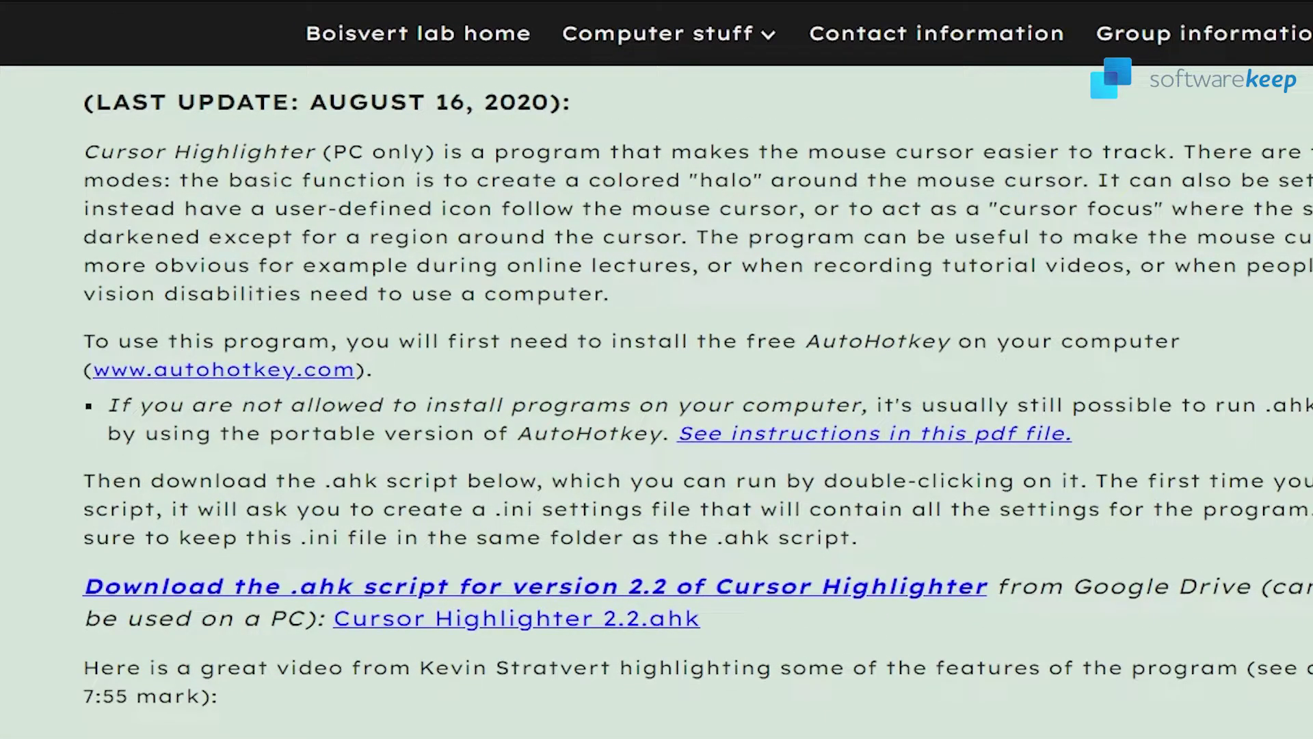
{"action": "scroll", "coordinate": [656, 411], "scroll_direction": "up", "scroll_amount": 3}
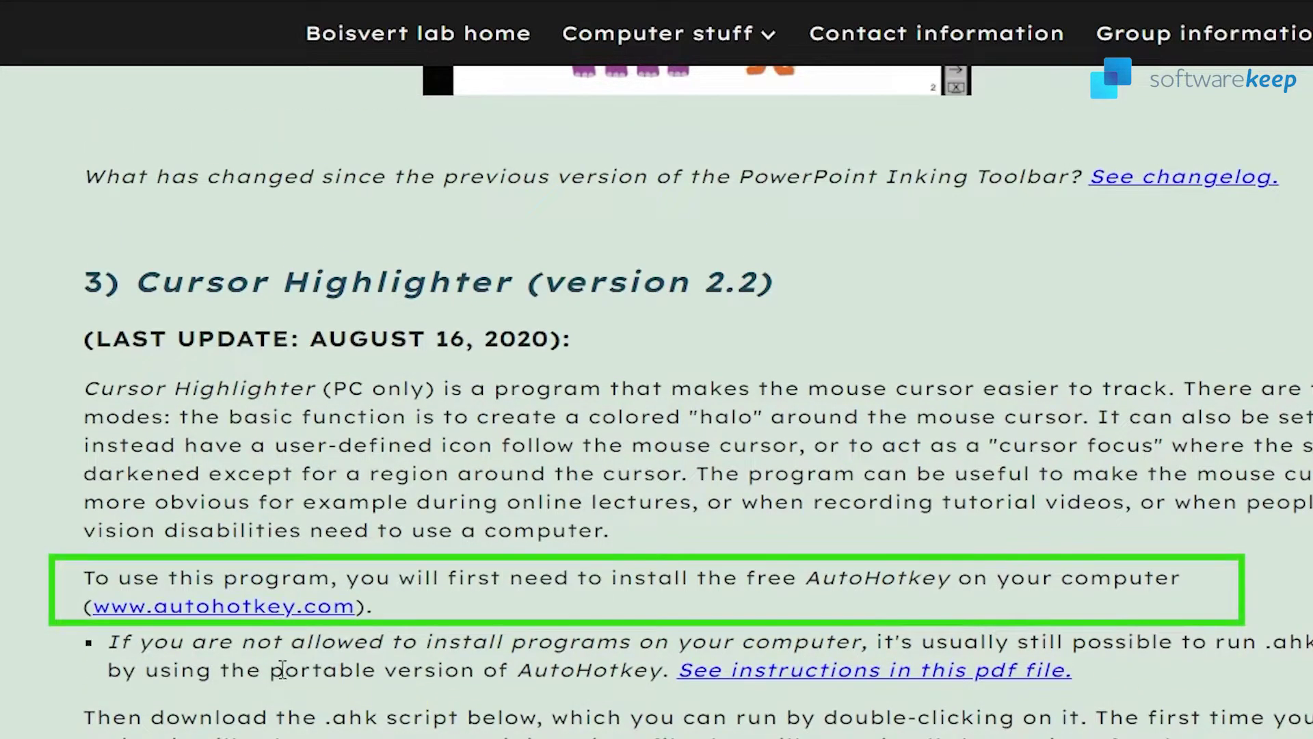
Follow the autohotkey.com link and download the current AutoHotkey version.
{"action": "right_click", "coordinate": [207, 607]}
{"action": "left_click", "coordinate": [216, 621]}
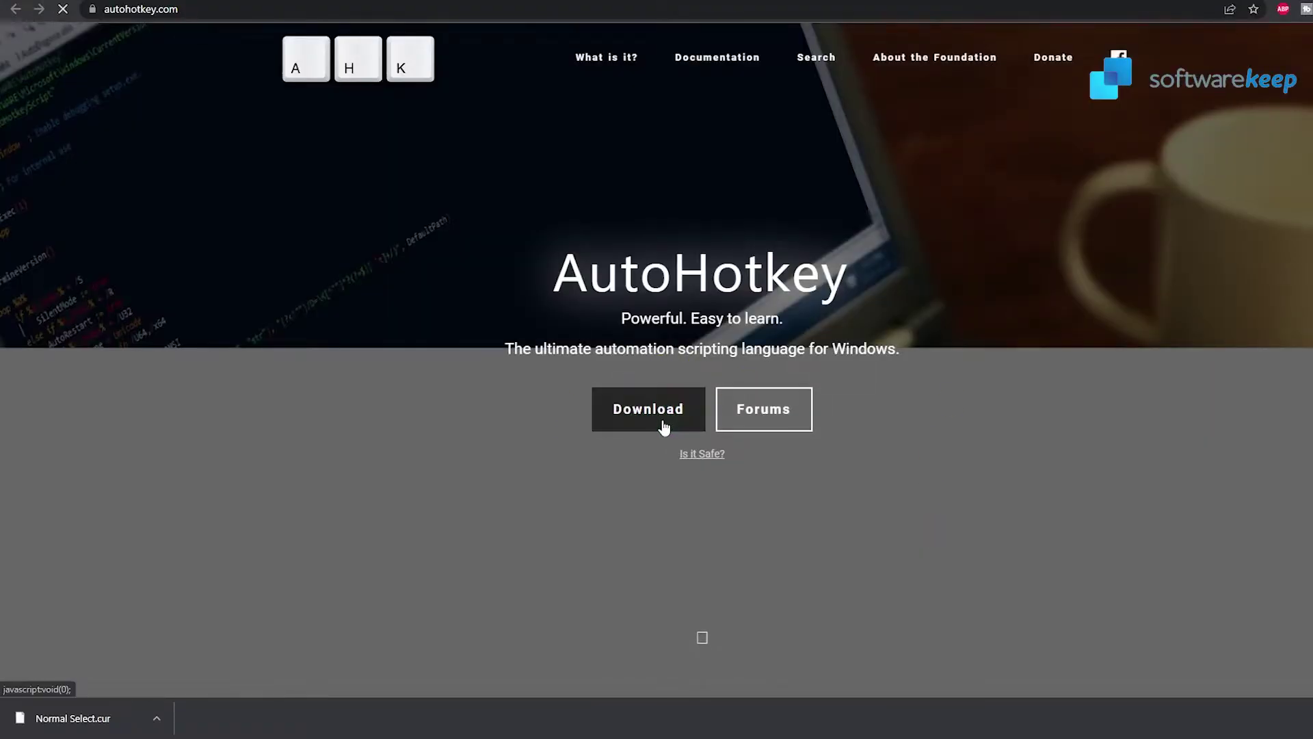
{"action": "left_click", "coordinate": [663, 427]}
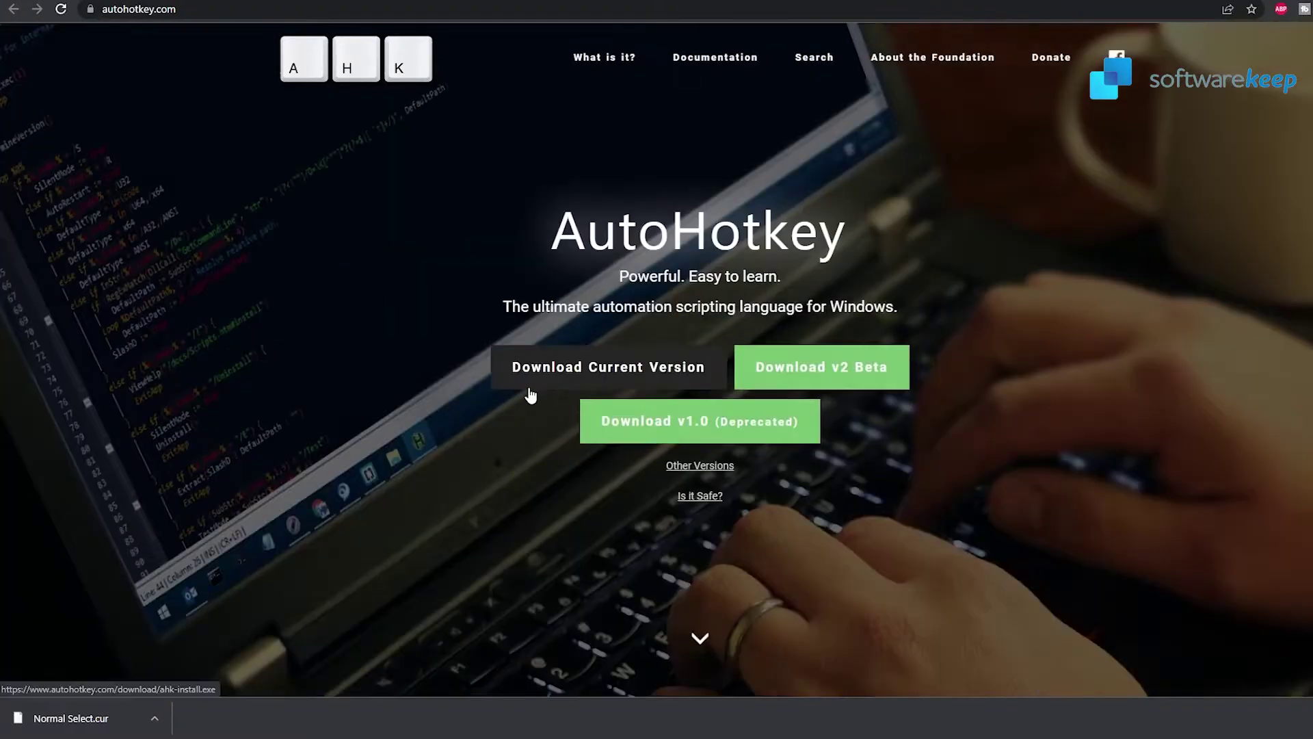
{"action": "left_click", "coordinate": [530, 390]}
Save the AutoHotkey installer to Downloads, replacing the old copy, and launch it.
{"action": "left_click", "coordinate": [405, 182]}
{"action": "left_click", "coordinate": [1265, 577]}
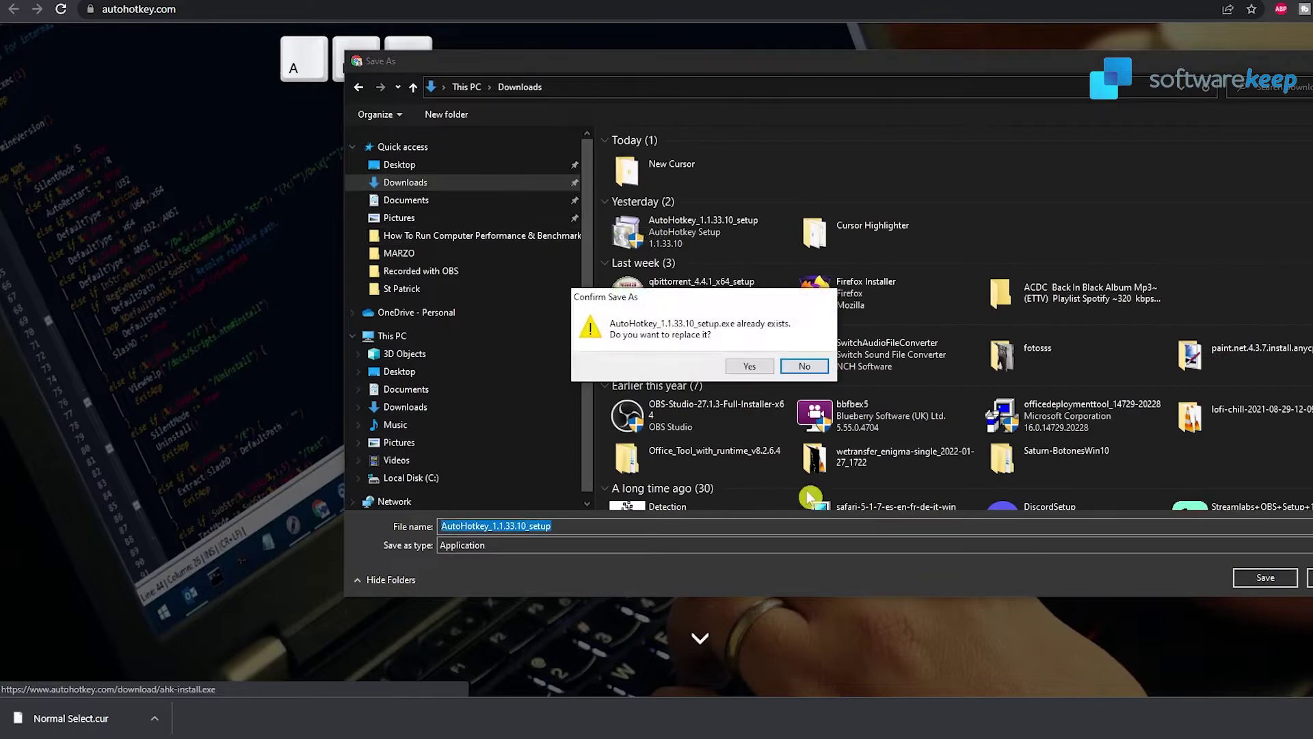
{"action": "left_click", "coordinate": [755, 364]}
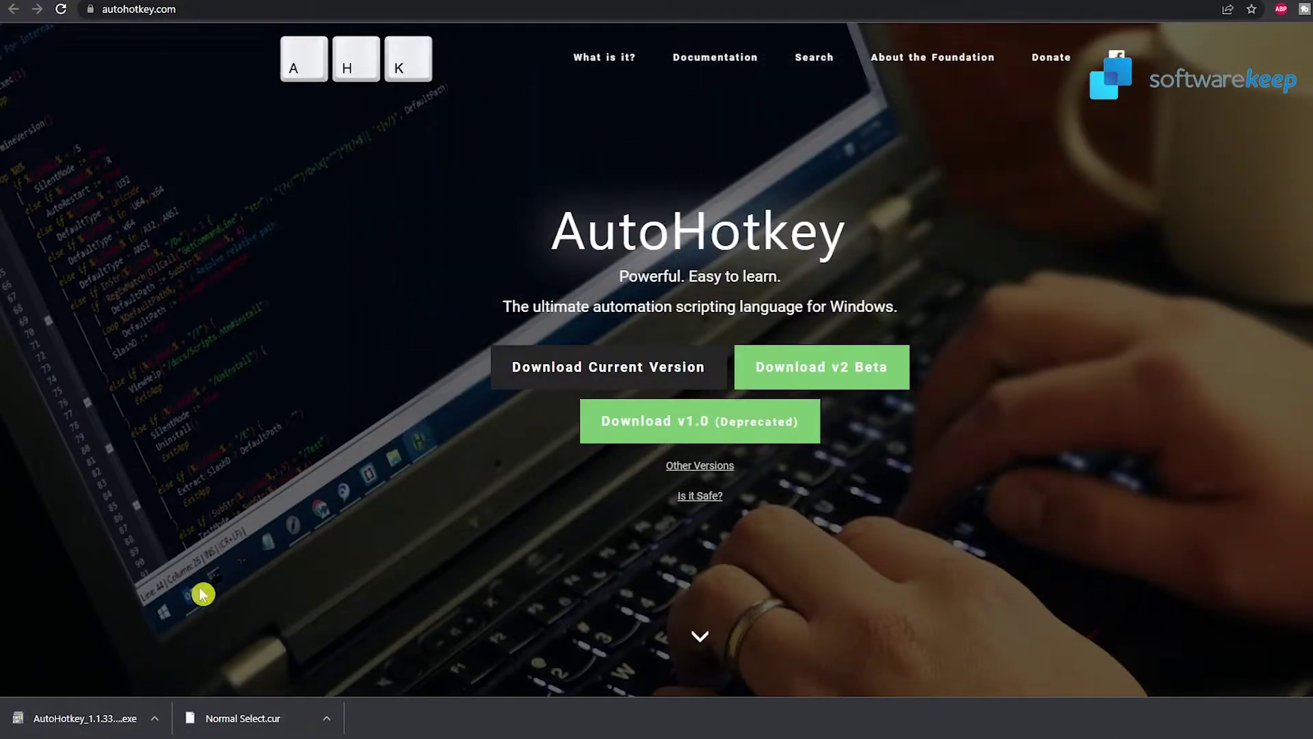
{"action": "left_click", "coordinate": [154, 719]}
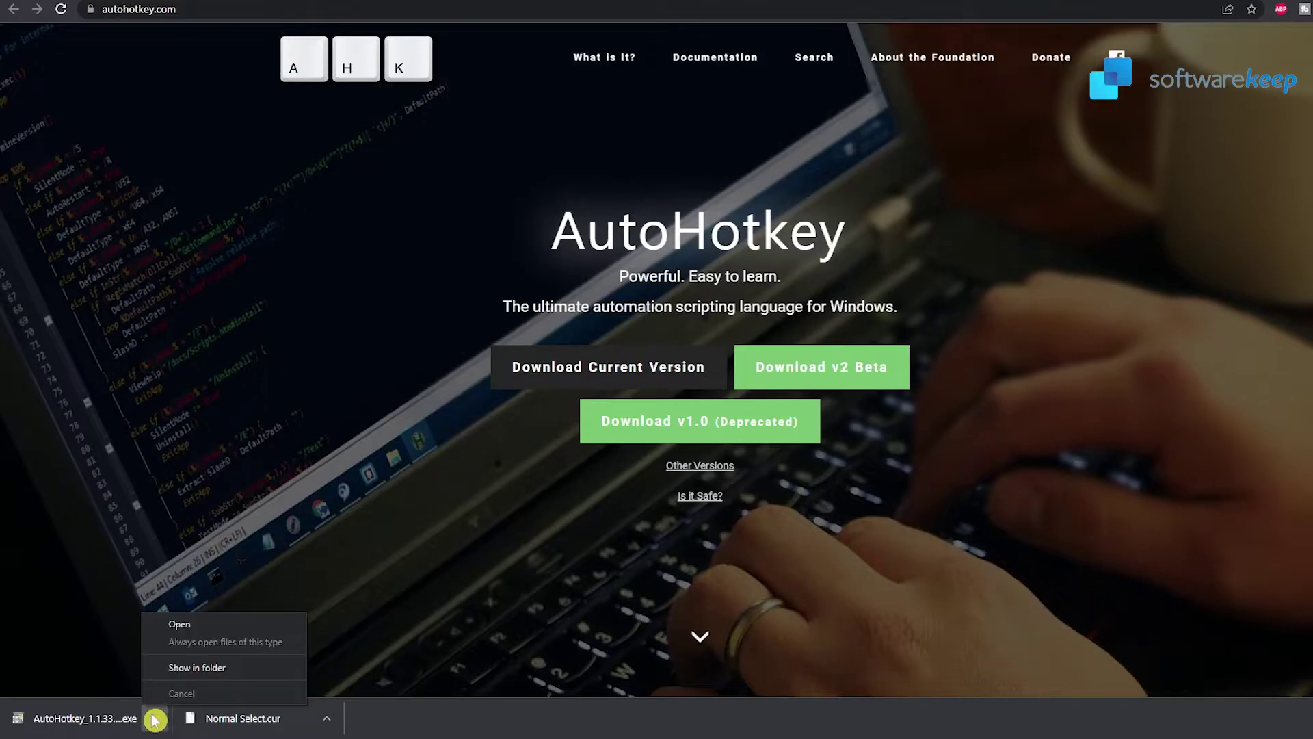
{"action": "left_click", "coordinate": [154, 719]}
{"action": "left_click", "coordinate": [108, 720]}
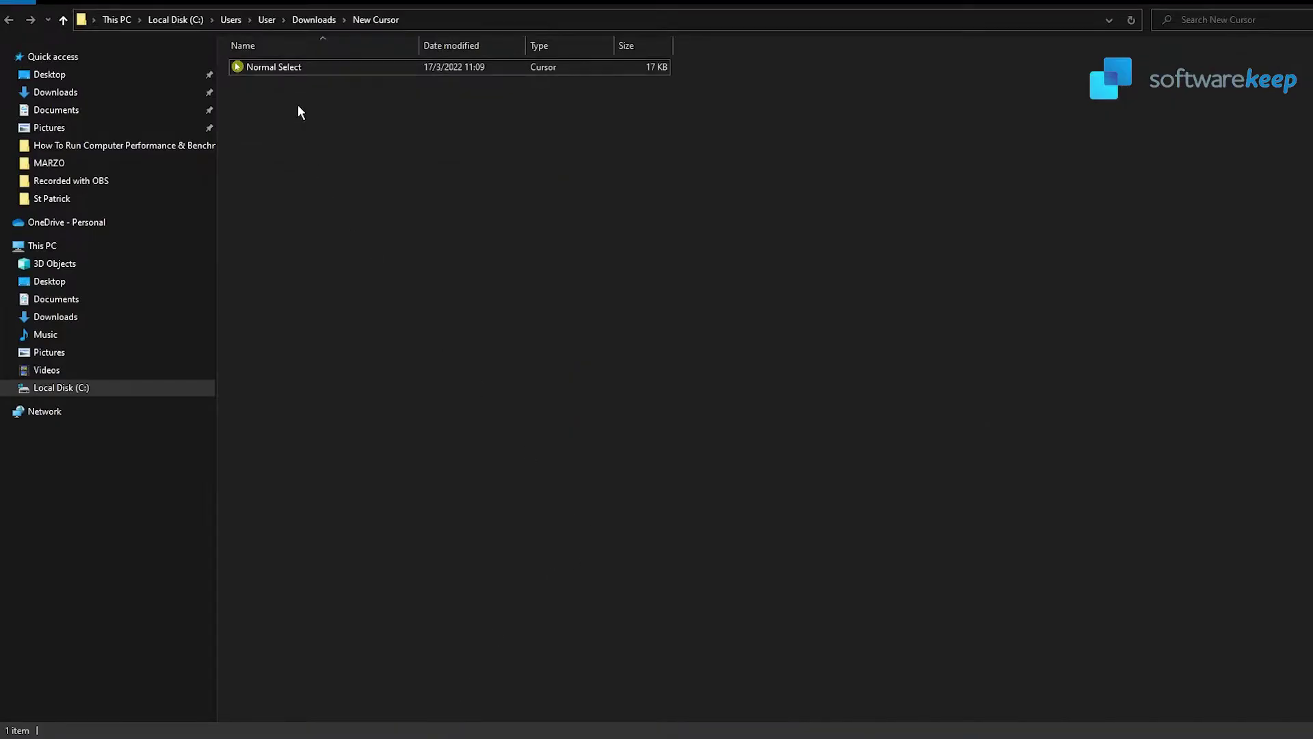
Run the Cursor Highlighter 2.2 script from the Downloads\Cursor Highlighter folder.
{"action": "left_click", "coordinate": [326, 18]}
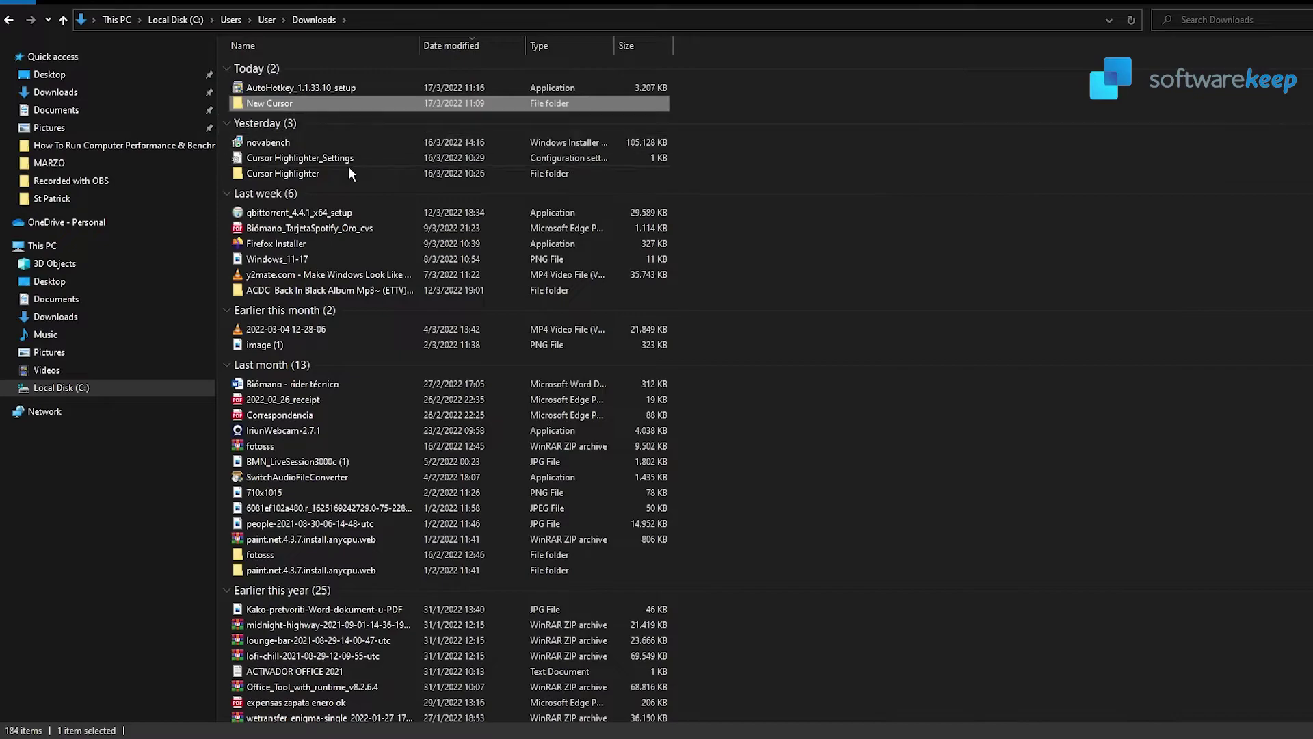
{"action": "double_click", "coordinate": [298, 176]}
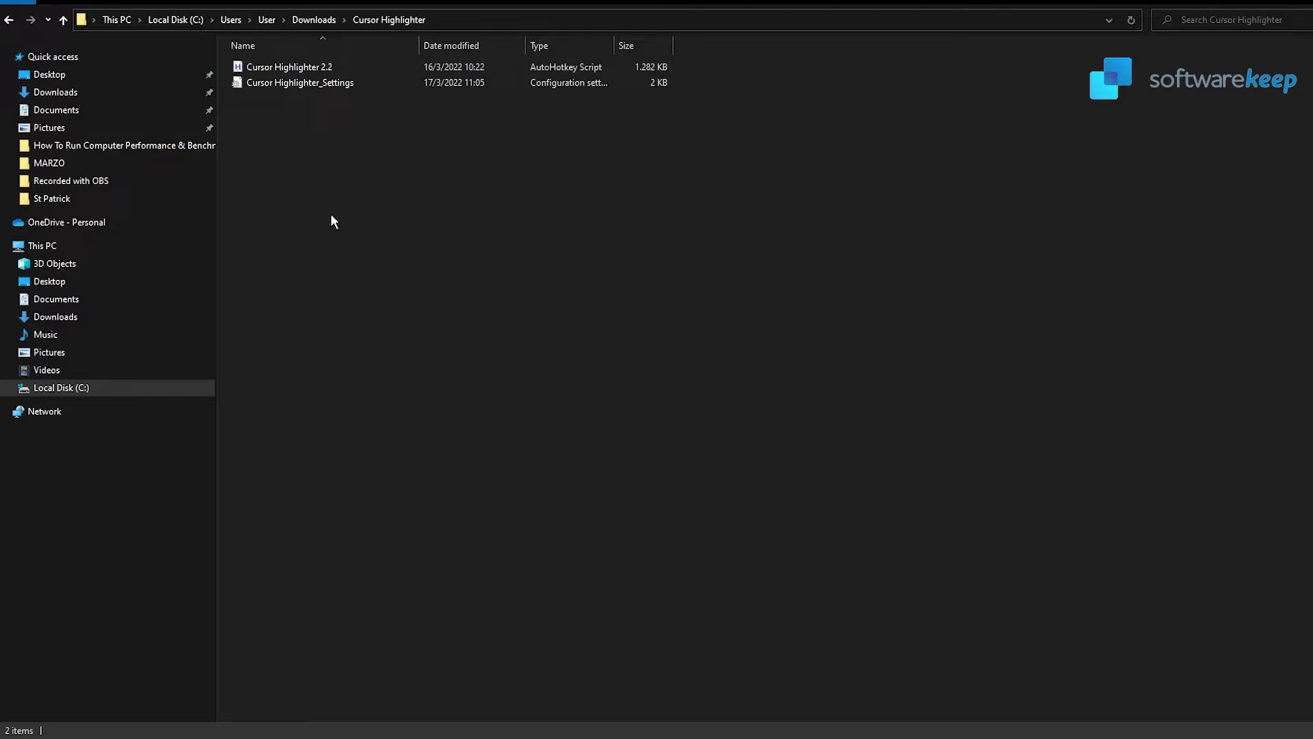
{"action": "double_click", "coordinate": [346, 67]}
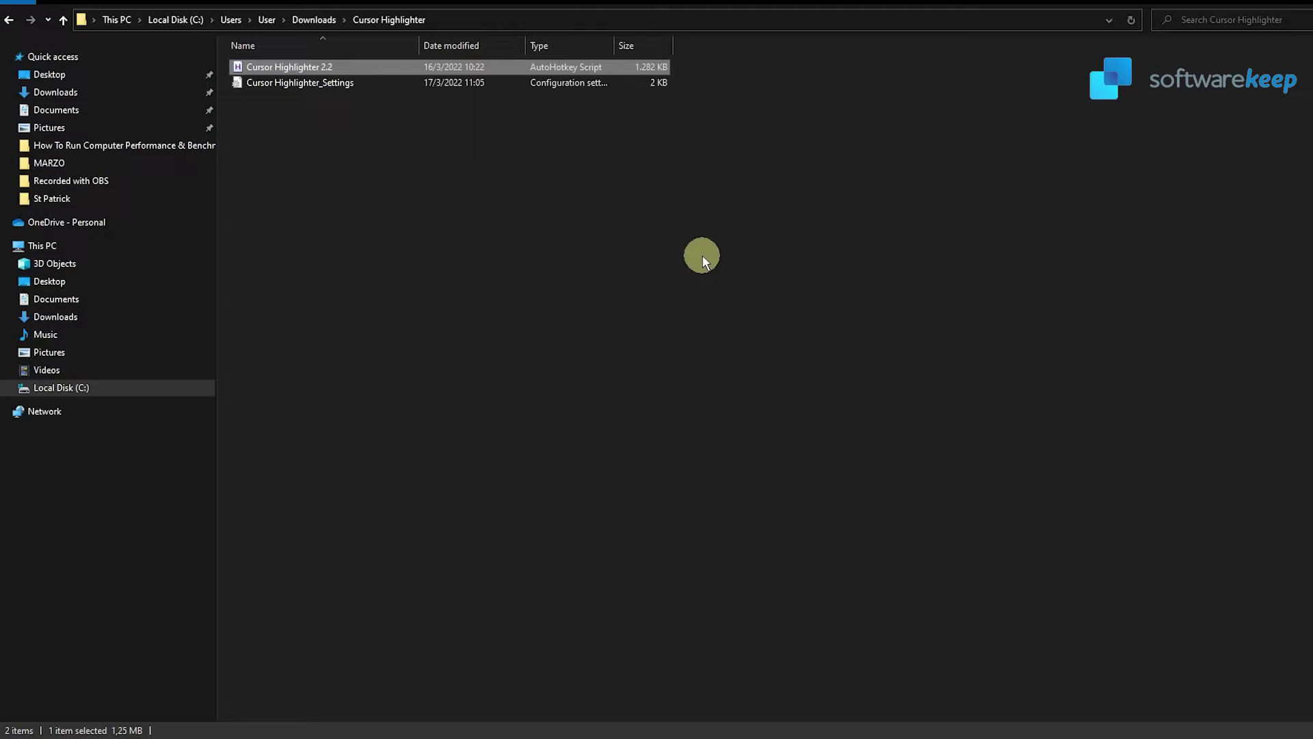
{"action": "left_click", "coordinate": [1057, 245]}
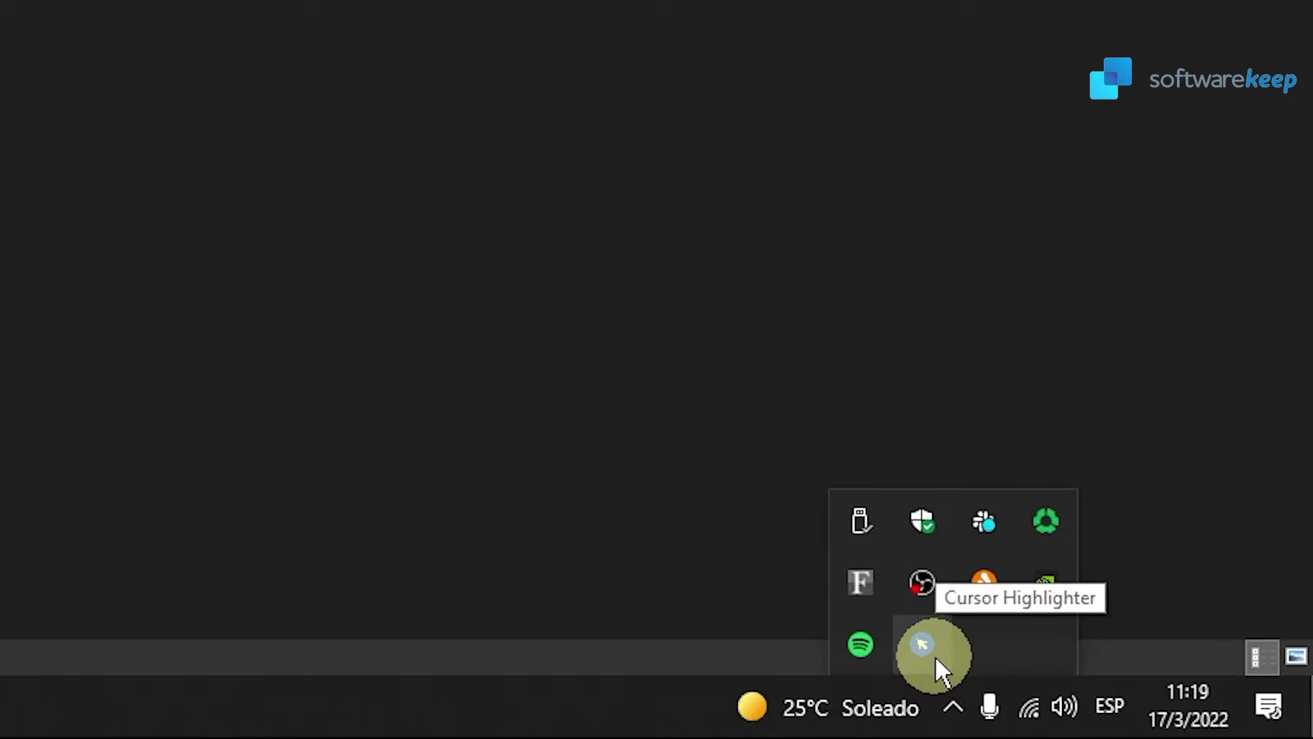
Open Cursor Highlighter's Options from the tray icon and show its highlight settings.
{"action": "right_click", "coordinate": [934, 655]}
{"action": "left_click", "coordinate": [1187, 342]}
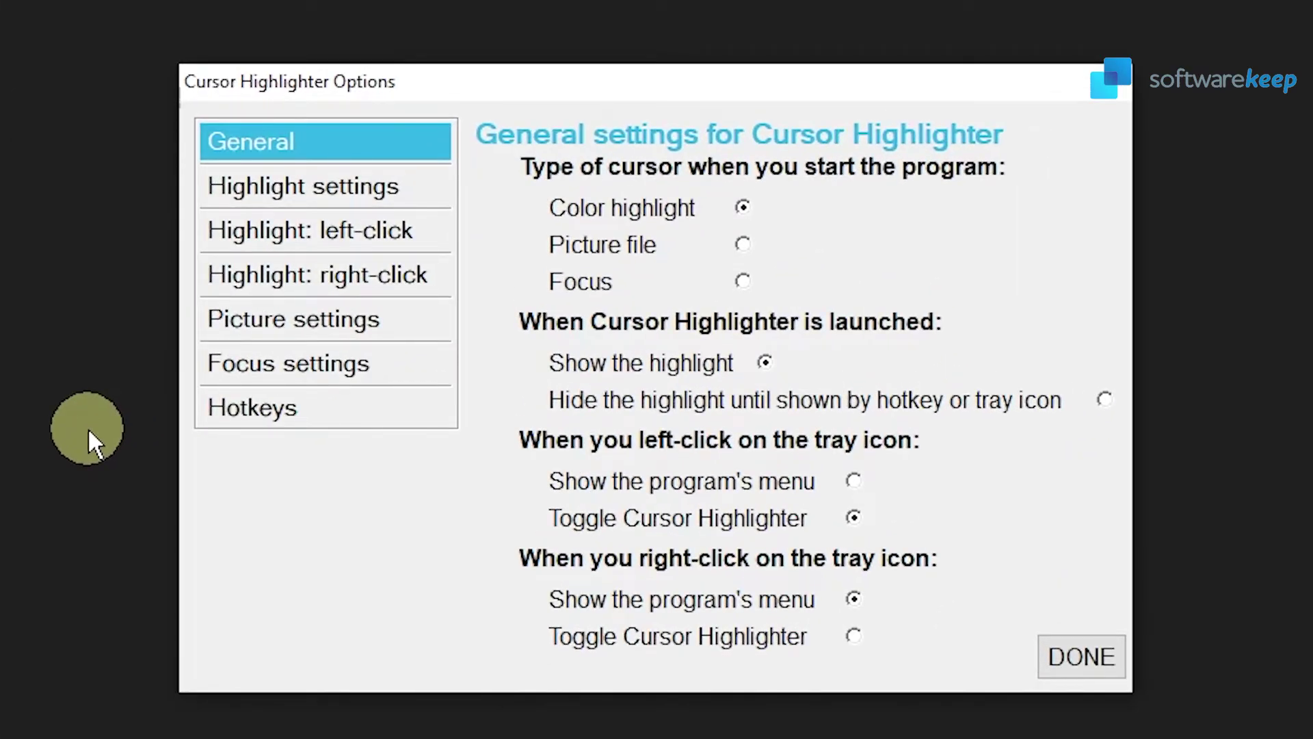
{"action": "left_click", "coordinate": [404, 195]}
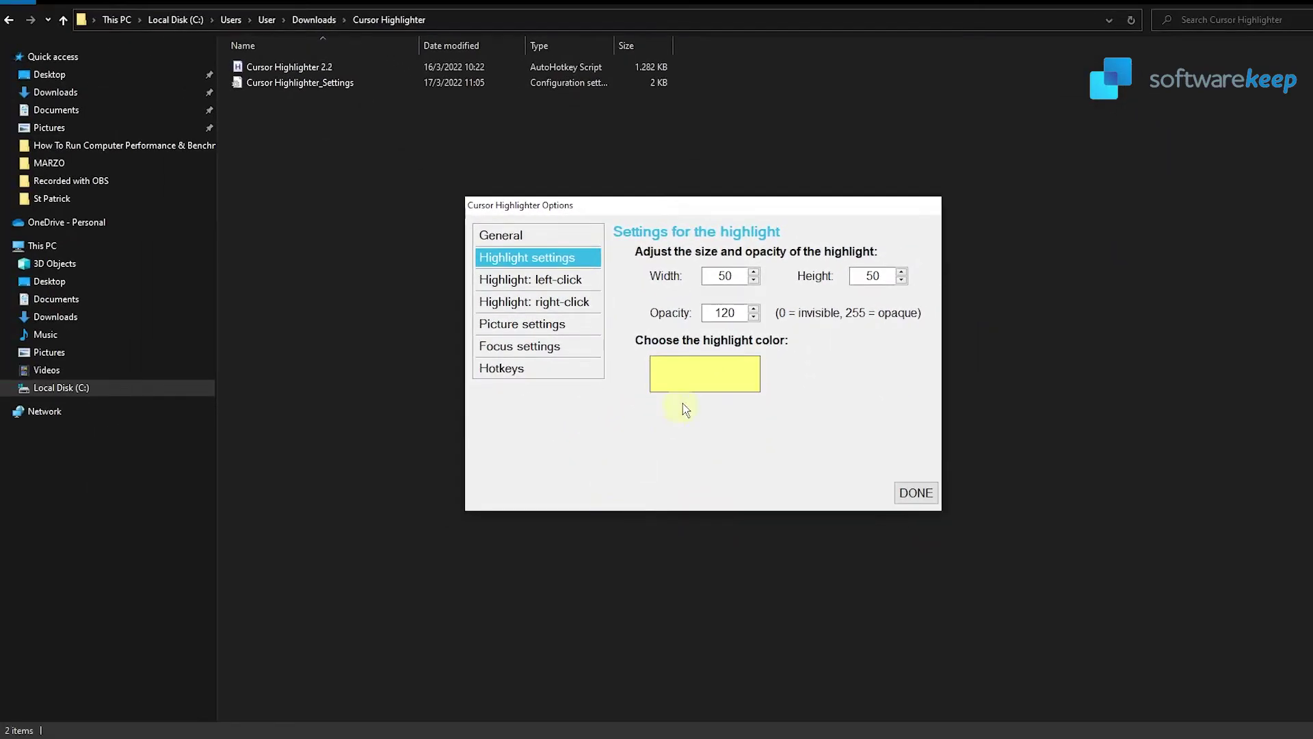
Change the highlight colour from yellow to light green and set Width and Height to 100.
{"action": "left_click", "coordinate": [708, 385]}
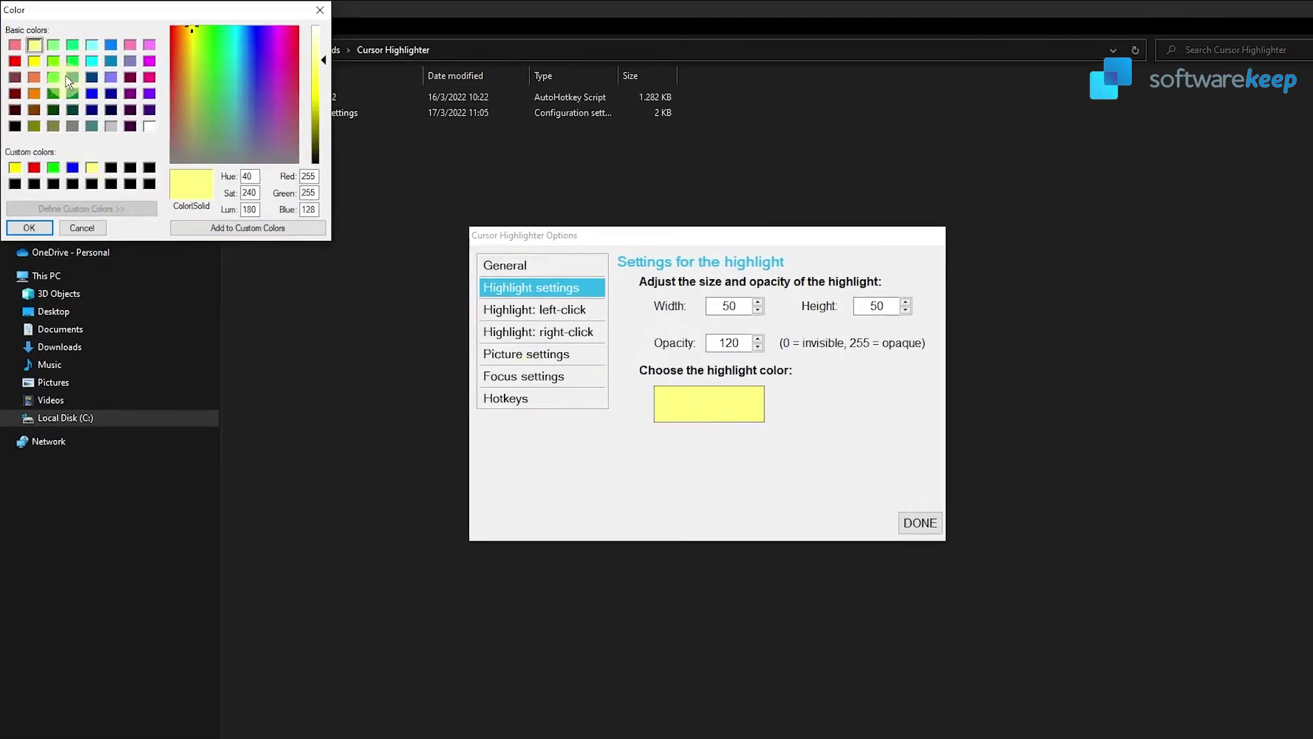
{"action": "left_click", "coordinate": [58, 46]}
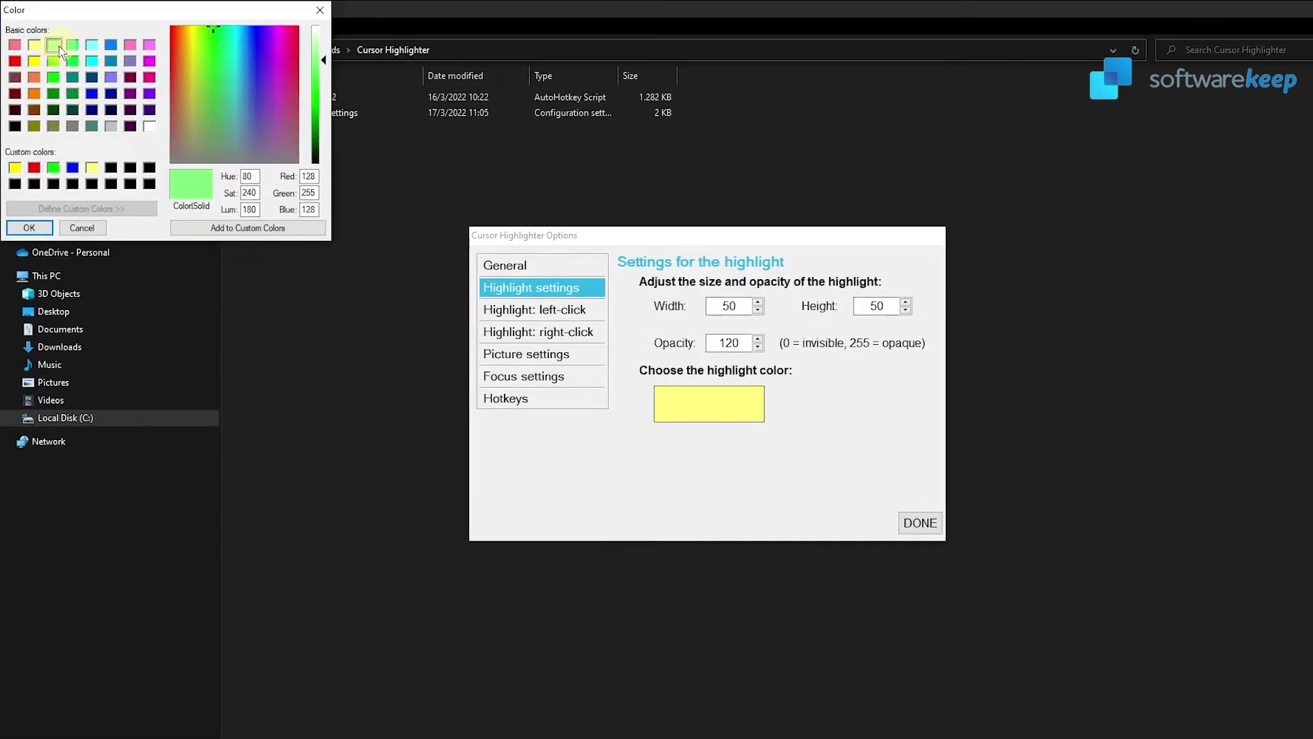
{"action": "left_click", "coordinate": [29, 228]}
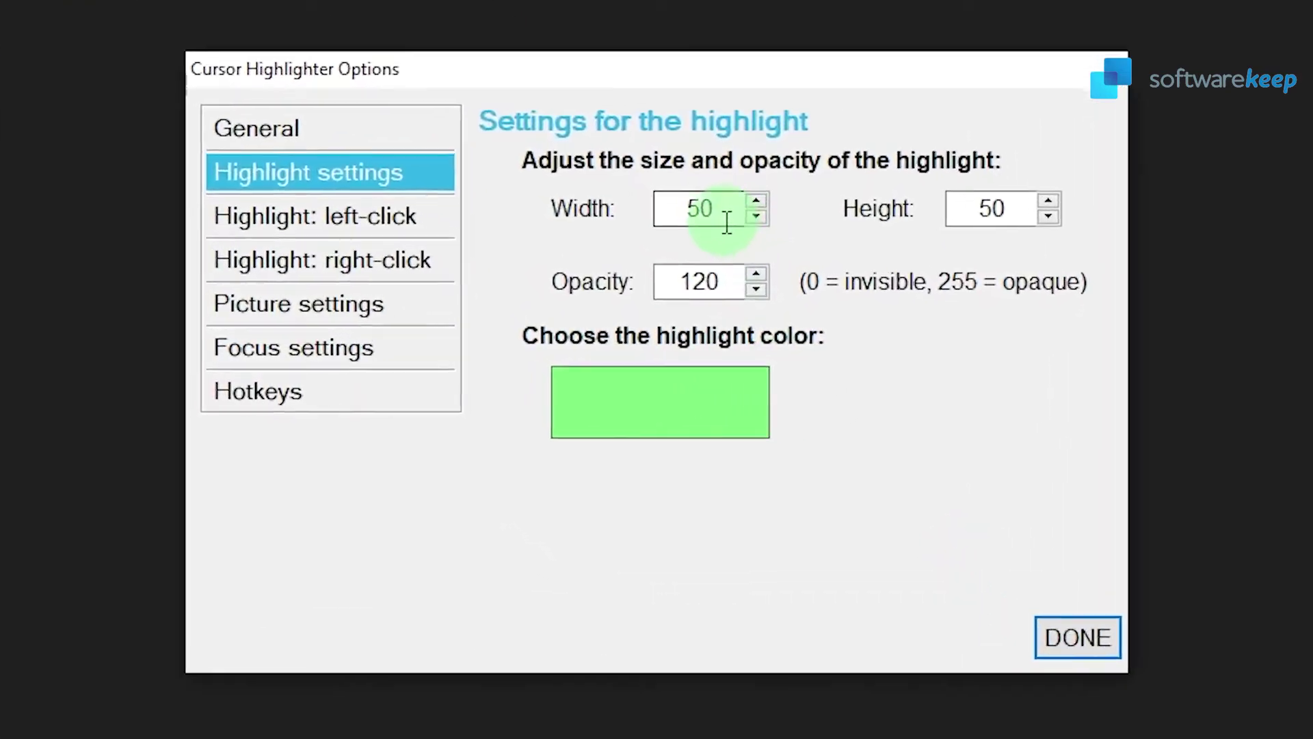
{"action": "left_click_drag", "start_coordinate": [726, 221], "coordinate": [636, 226]}
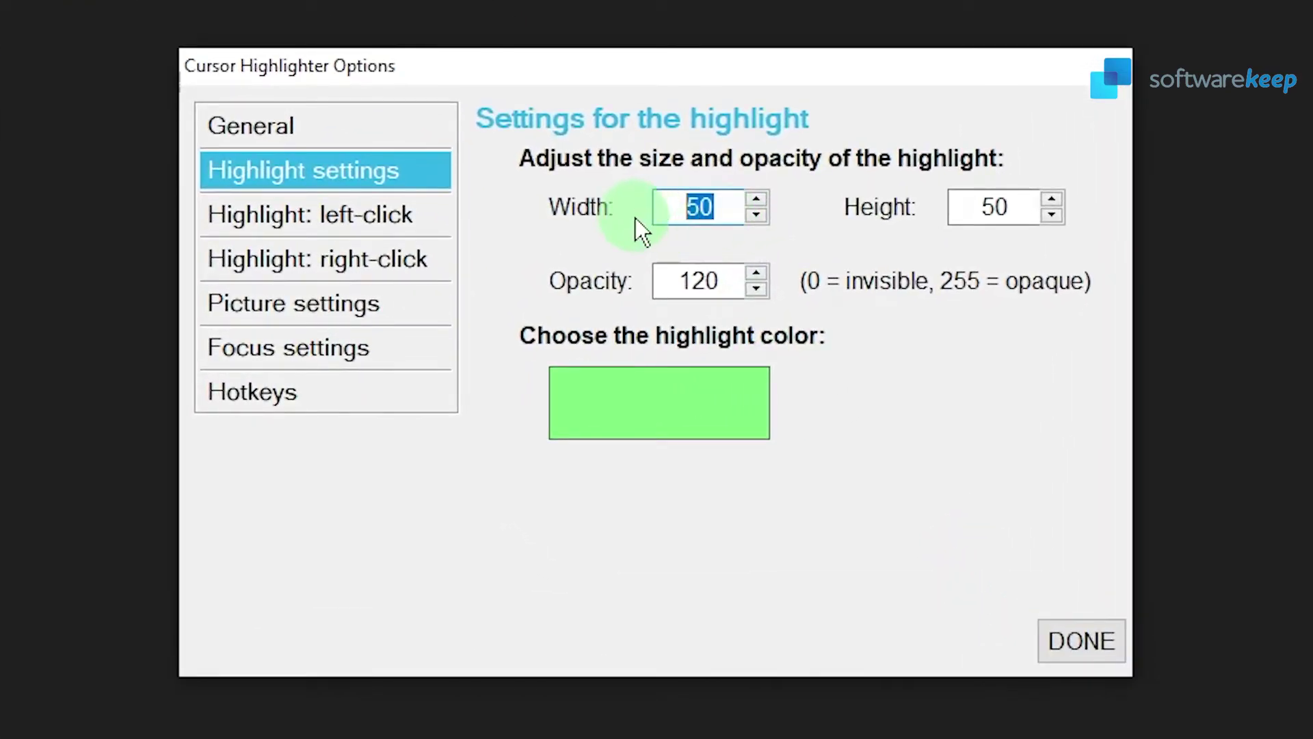
{"action": "type", "text": "100"}
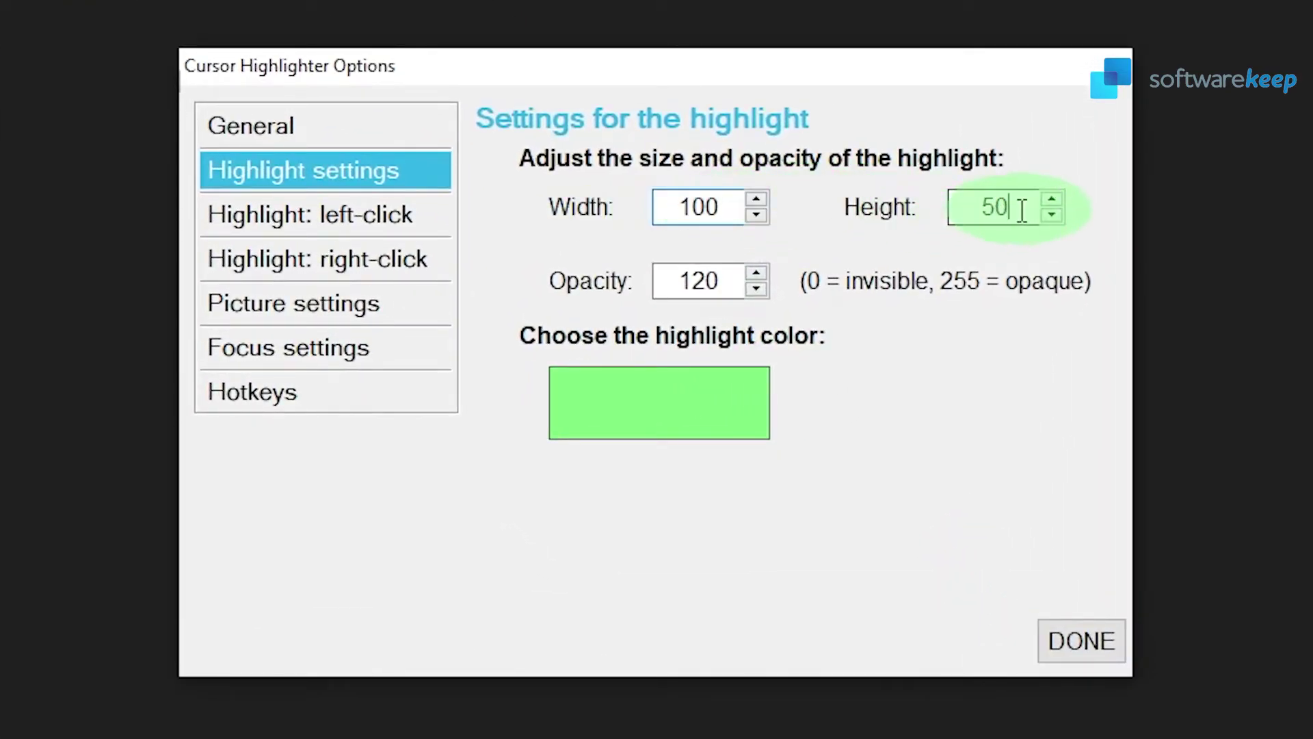
{"action": "left_click_drag", "start_coordinate": [1020, 206], "coordinate": [909, 198]}
{"action": "type", "text": "100"}
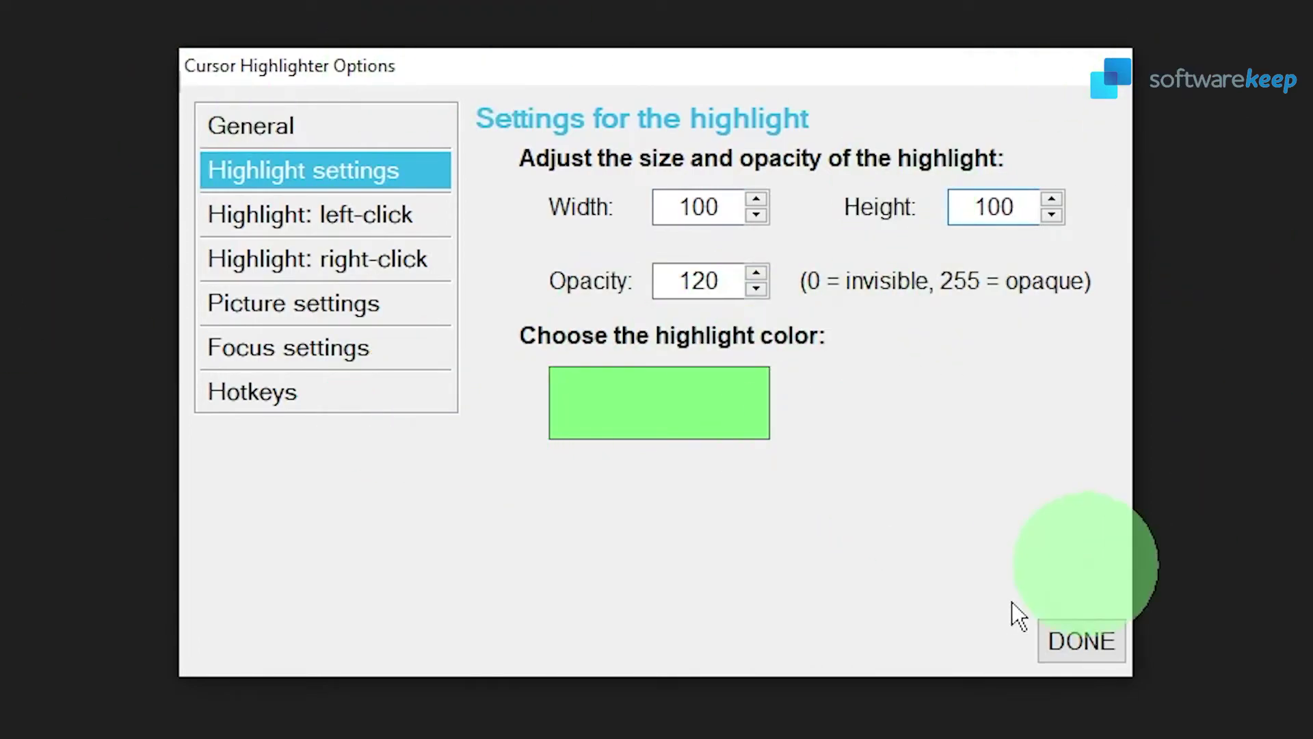
Save and close the Cursor Highlighter Options with DONE.
{"action": "left_click", "coordinate": [1068, 623]}
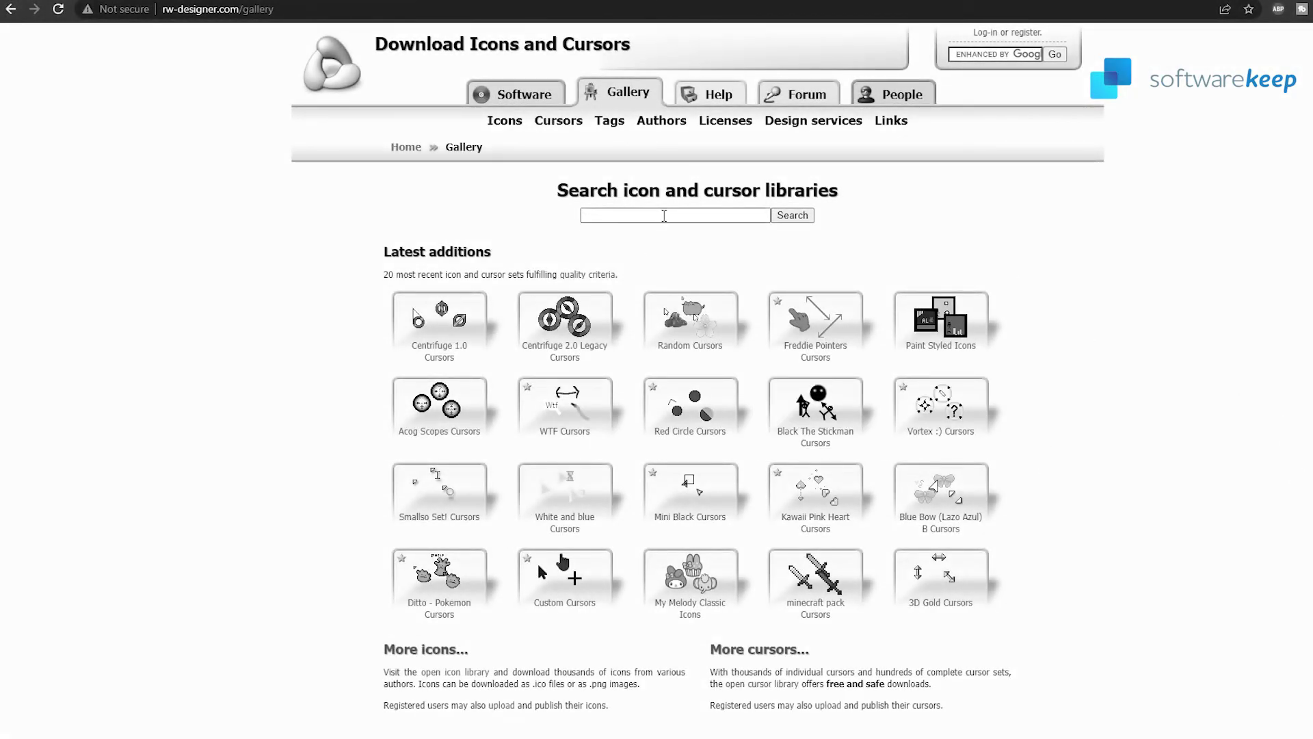
Search the RW Designer cursor libraries for 'highlighter' and sort results by downloads.
{"action": "left_click", "coordinate": [664, 216]}
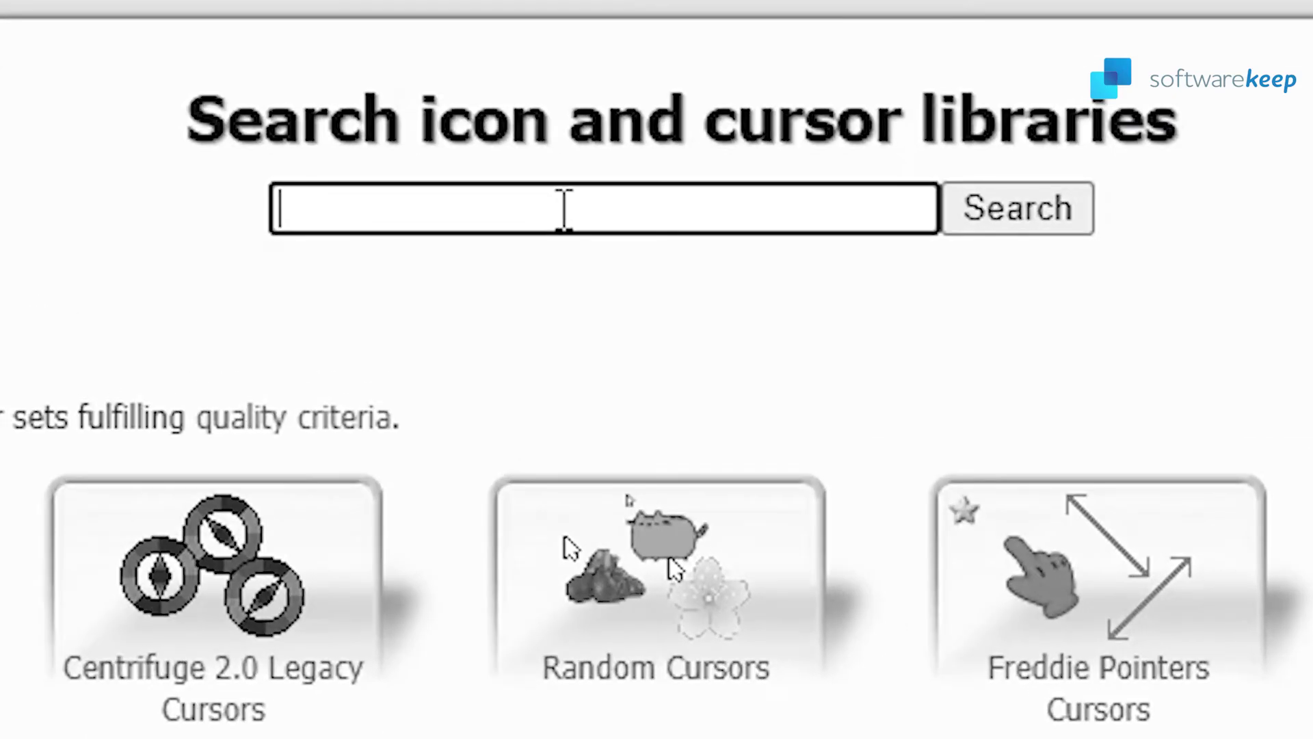
{"action": "type", "text": "highlighter"}
{"action": "left_click", "coordinate": [792, 216]}
{"action": "left_click", "coordinate": [869, 192]}
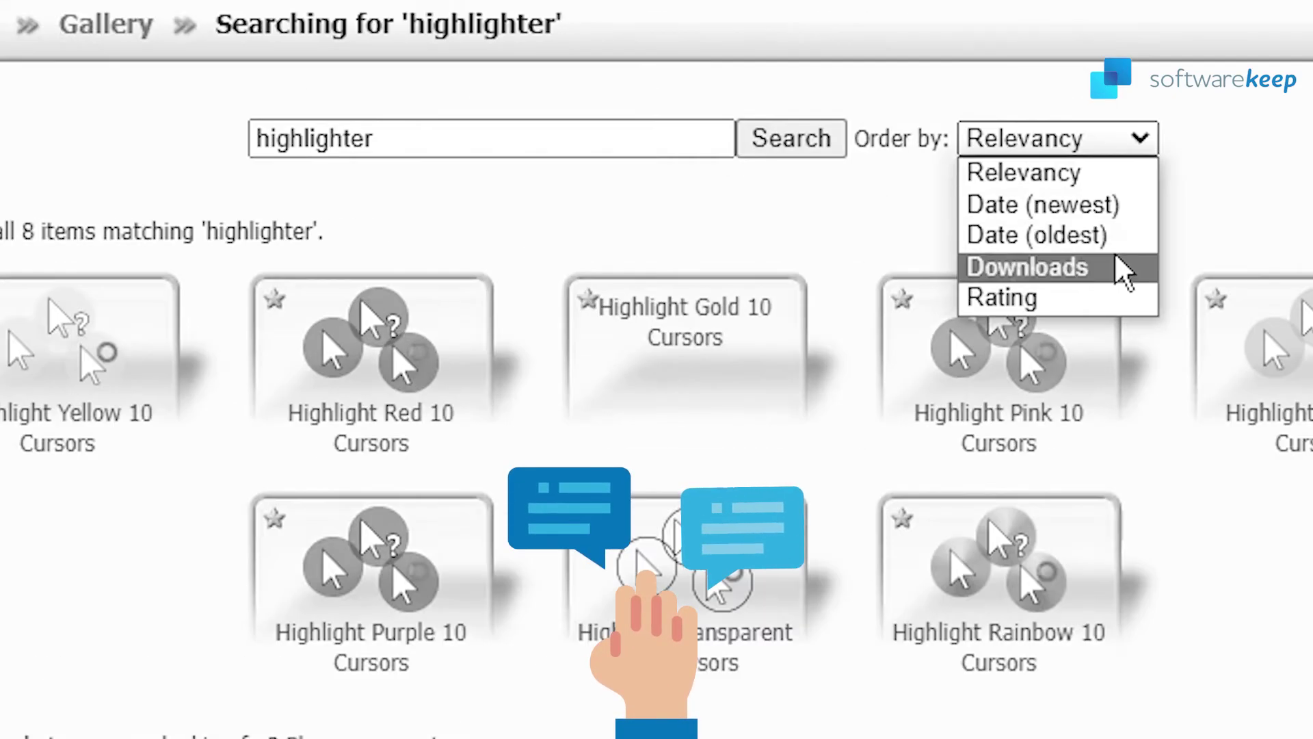
{"action": "left_click", "coordinate": [867, 244]}
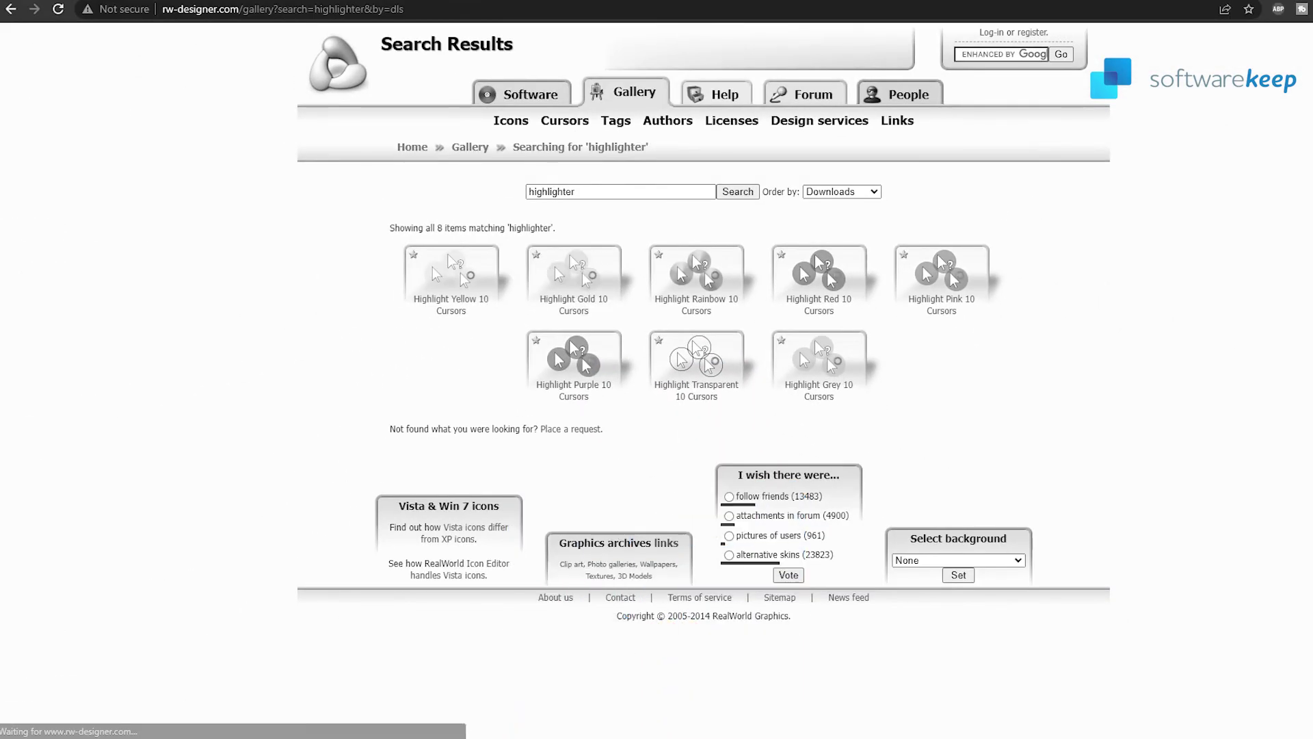
Download Normal Select.cur from Highlight Yellow 10 Cursors and show it in its folder.
{"action": "left_click", "coordinate": [442, 314]}
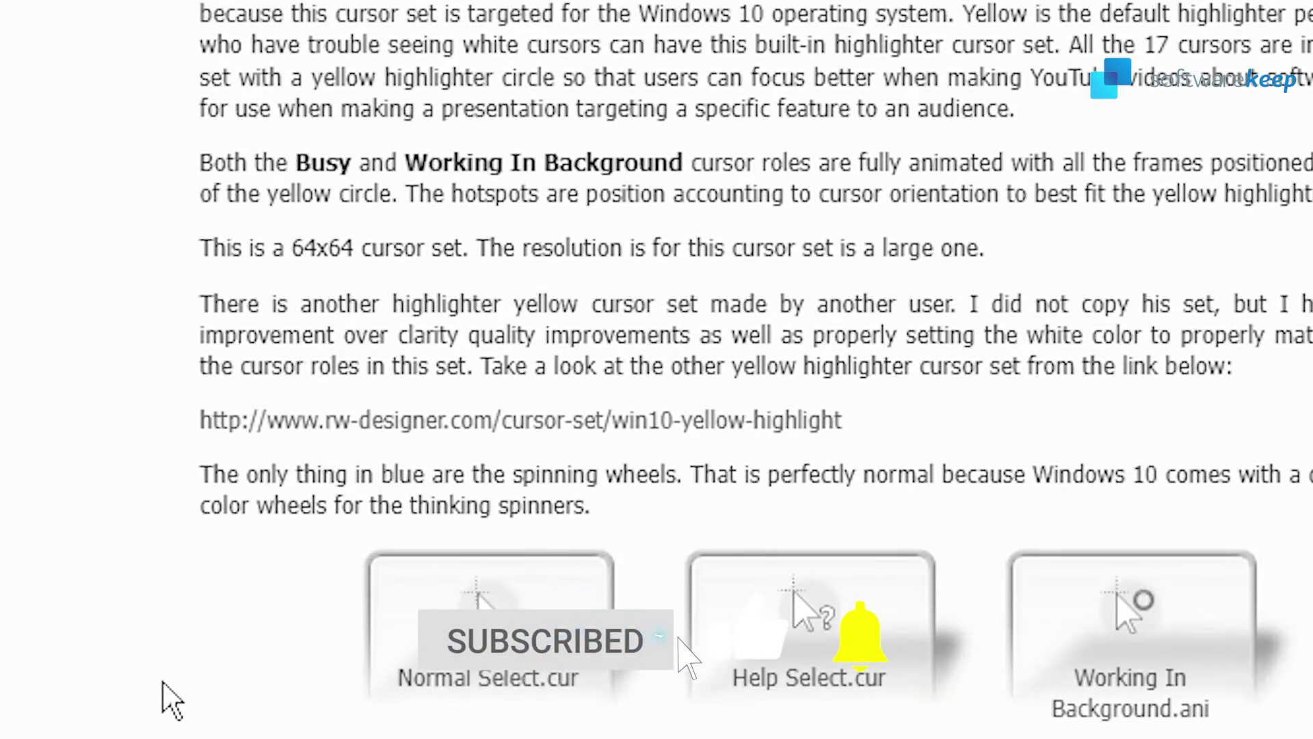
{"action": "left_click", "coordinate": [479, 677]}
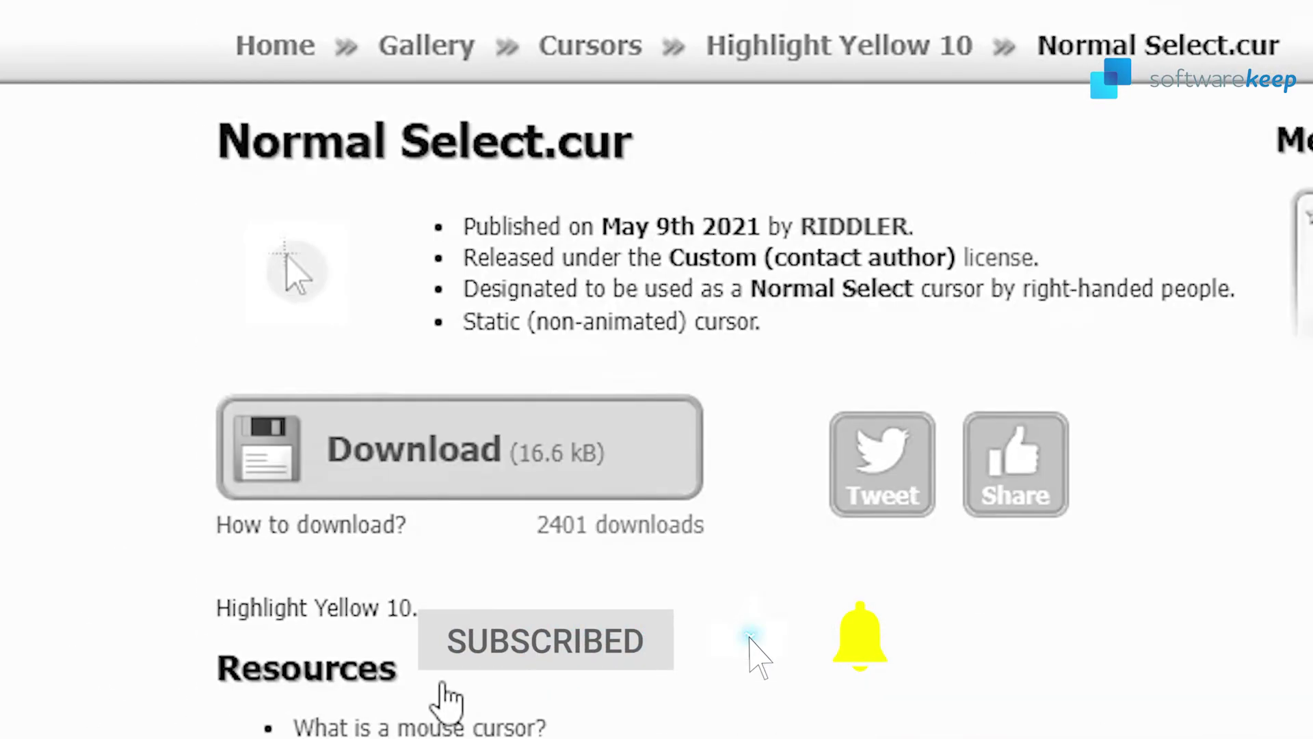
{"action": "left_click", "coordinate": [452, 441]}
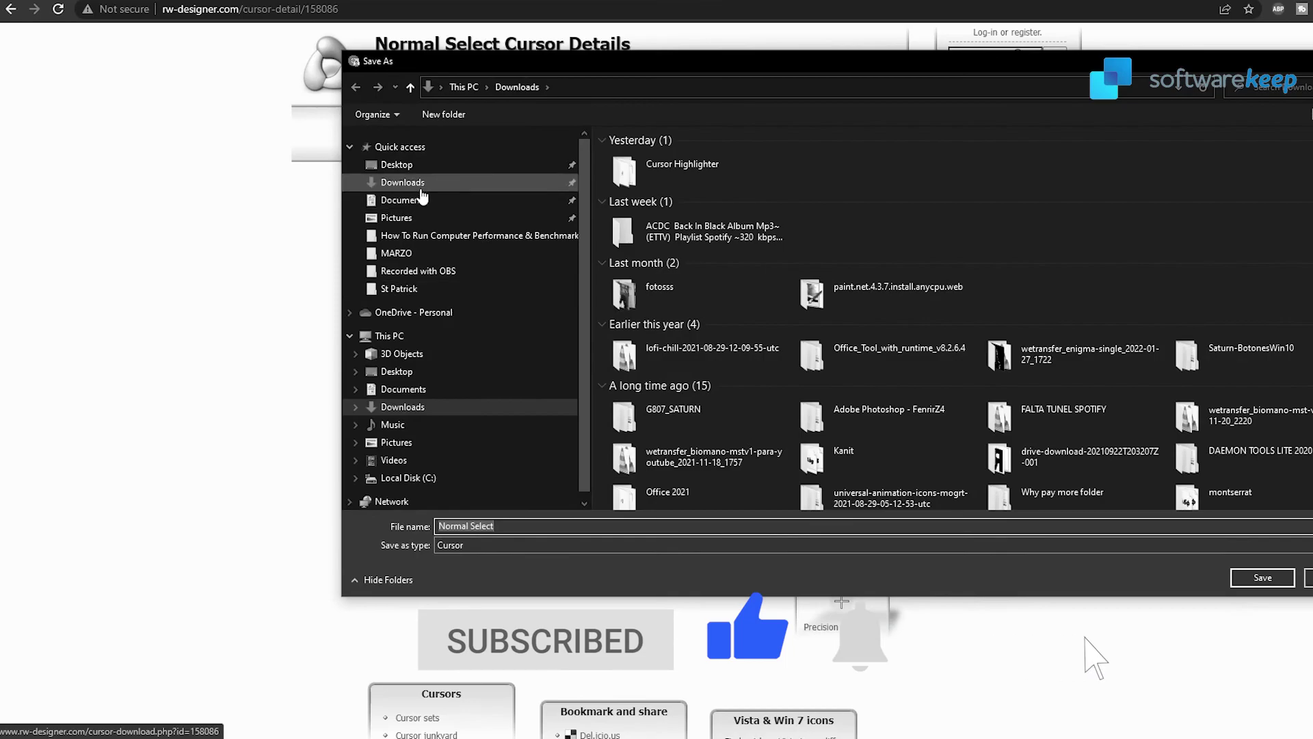
{"action": "key", "text": "Return"}
{"action": "left_click", "coordinate": [152, 718]}
{"action": "left_click", "coordinate": [247, 669]}
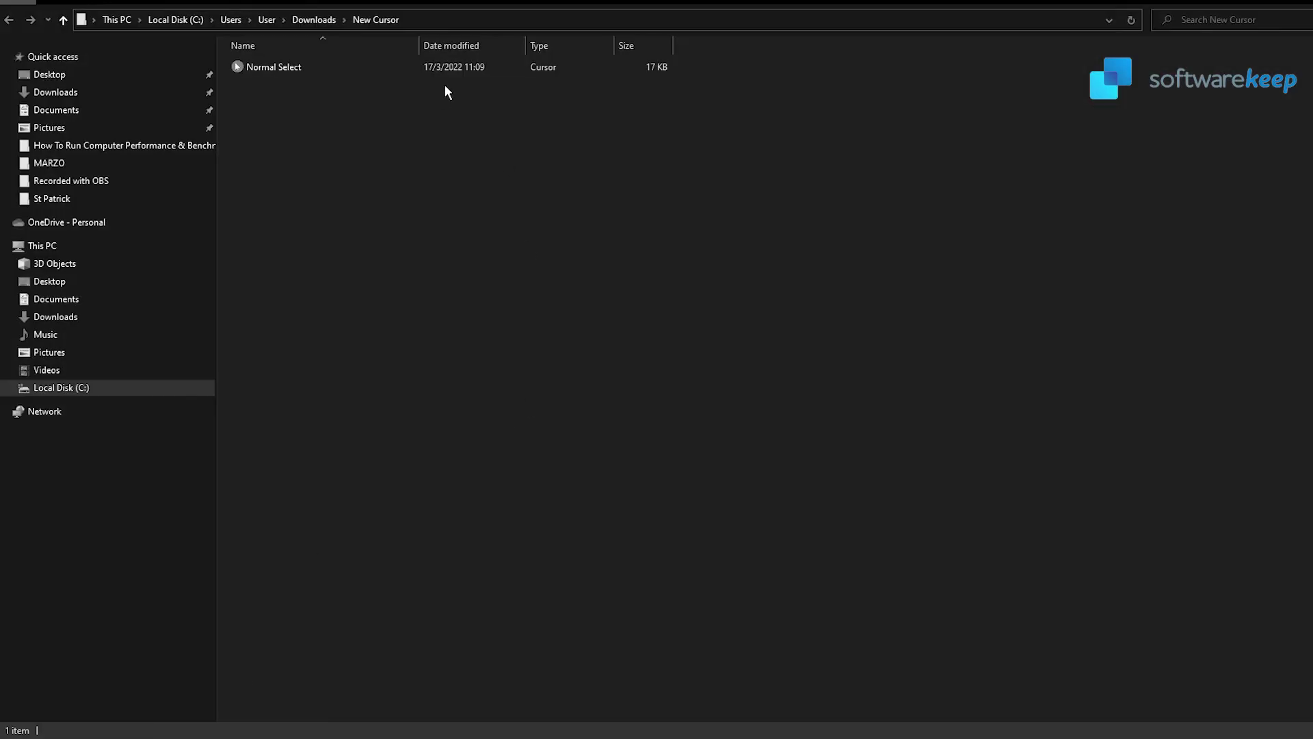